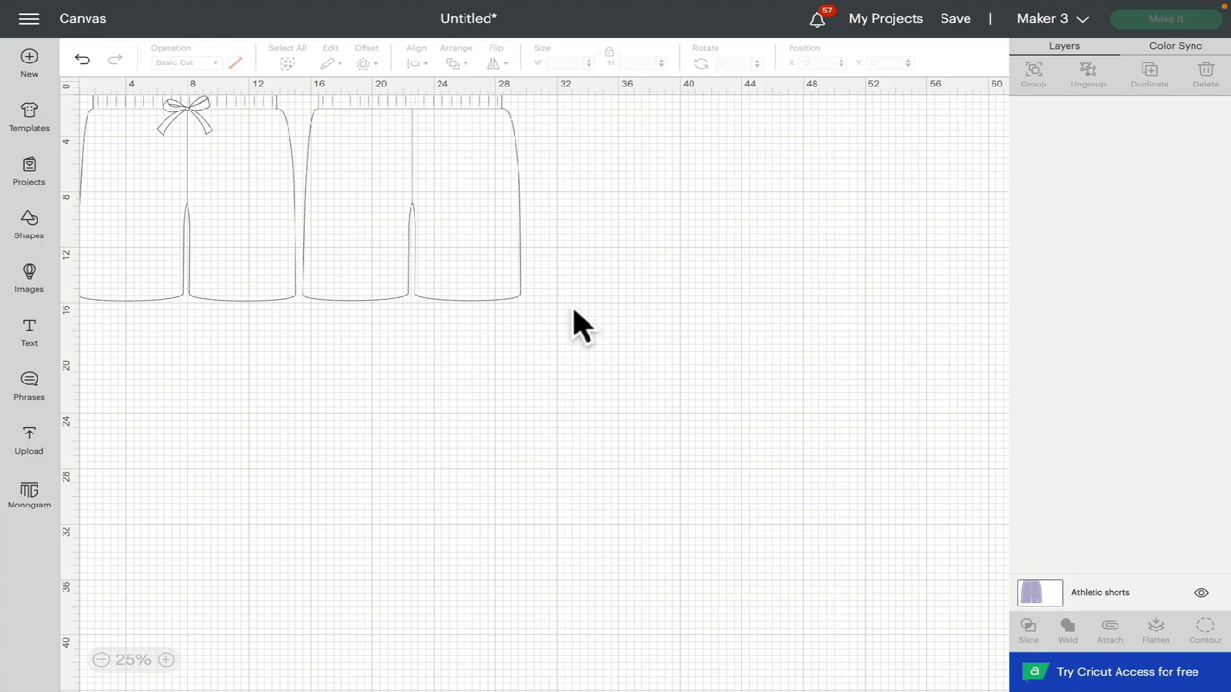
# - Open the Shapes panel of free and subscription shapes beside the athletic shorts pattern
pyautogui.click(48, 243)
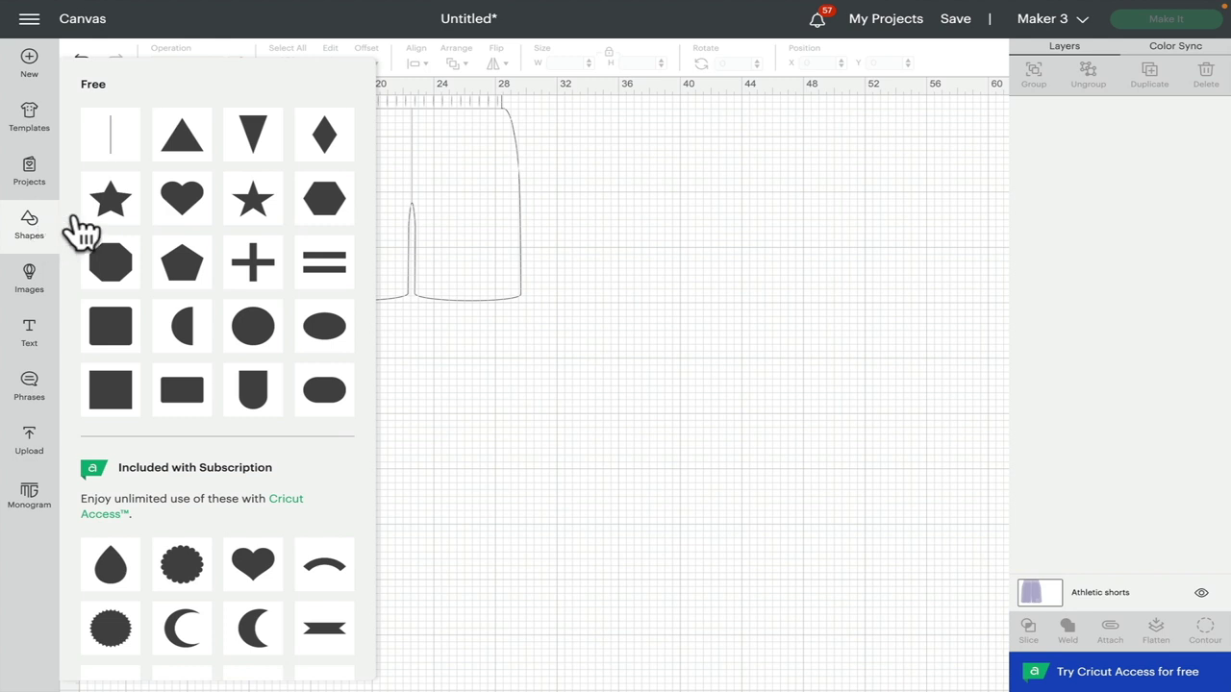
# - Close the Shapes panel so both athletic shorts panels show on the canvas
pyautogui.click(594, 346)
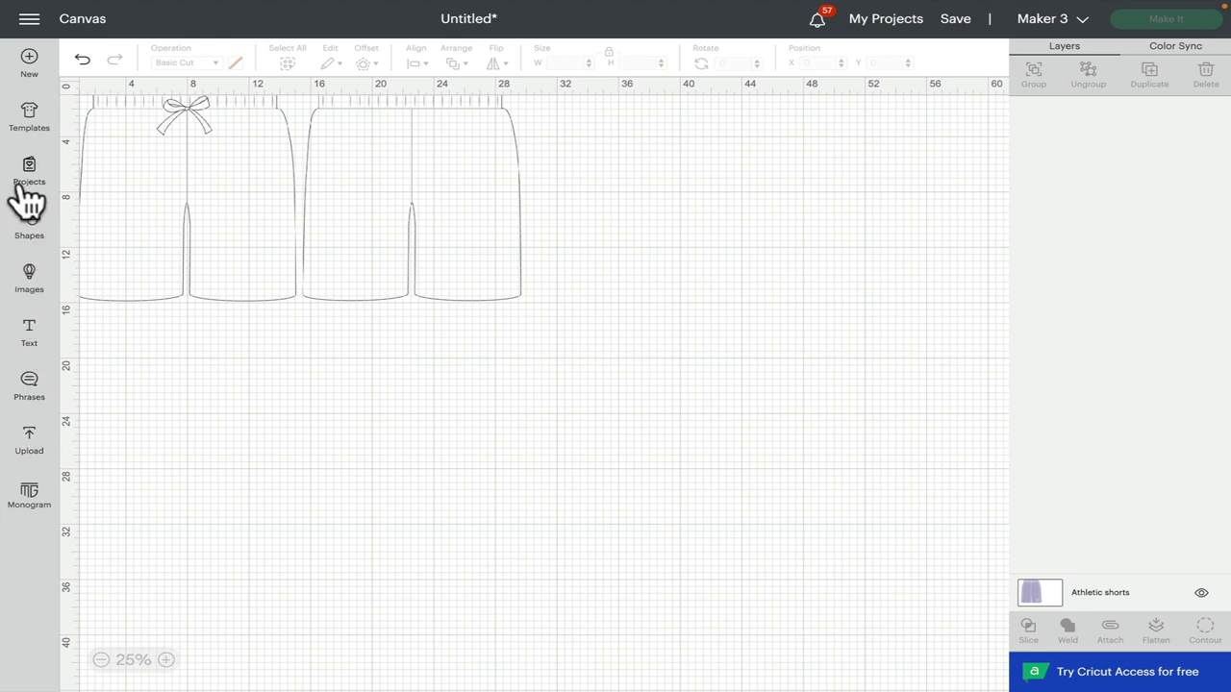
# - Open Templates and filter through the Cards, Parties & Events, and Home Décor categories
pyautogui.click(31, 125)
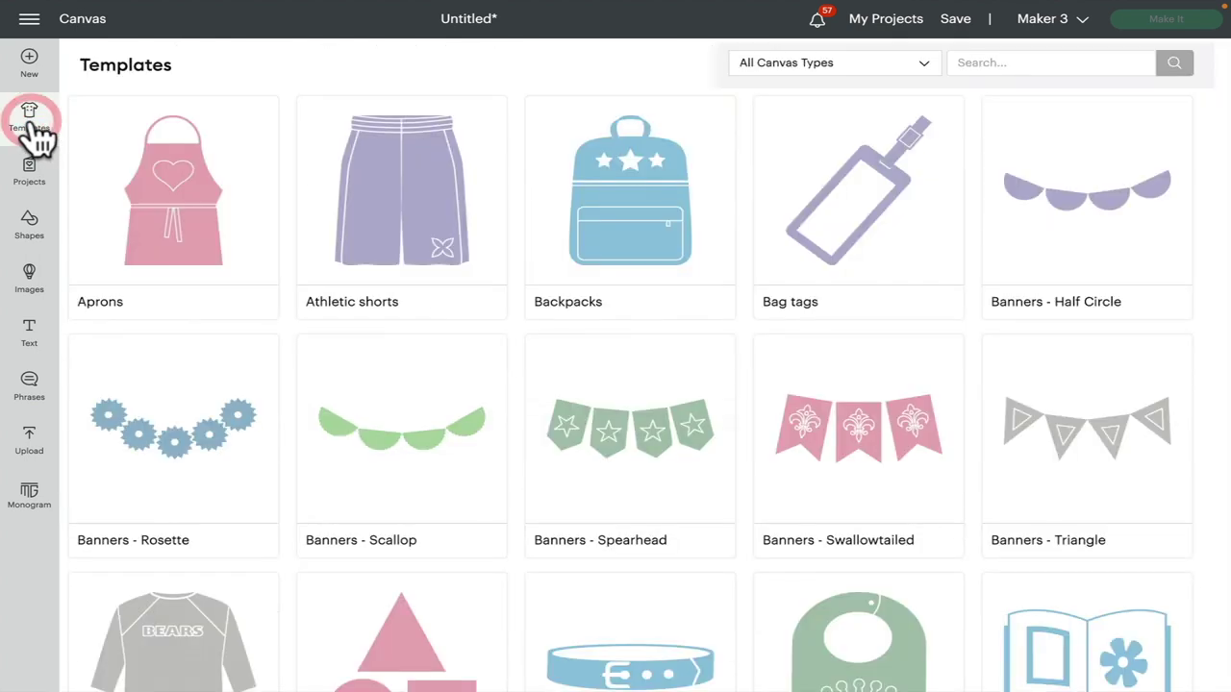
pyautogui.click(920, 65)
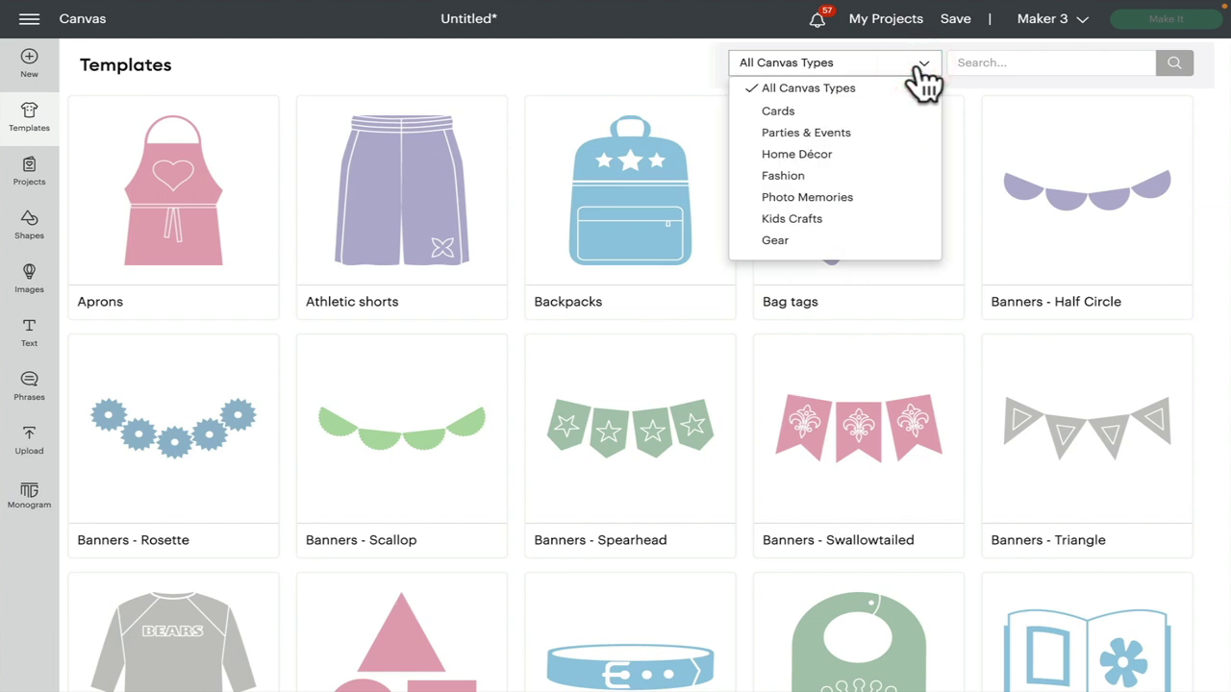
pyautogui.click(816, 110)
pyautogui.click(829, 63)
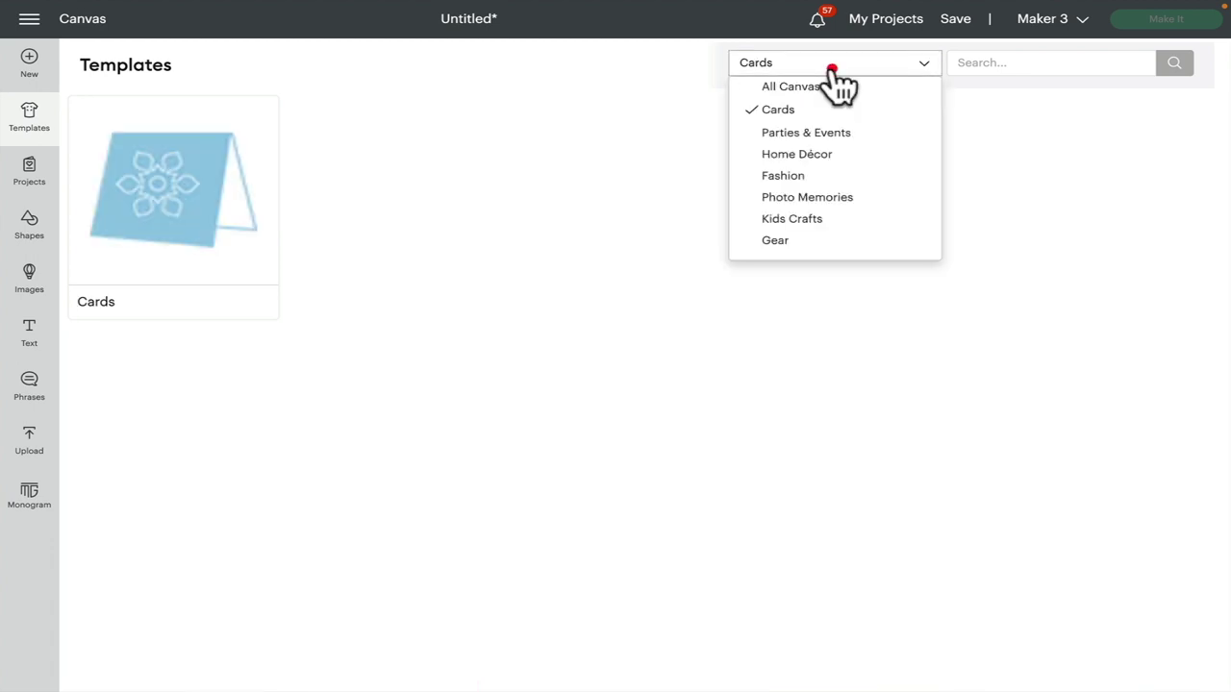
pyautogui.click(795, 135)
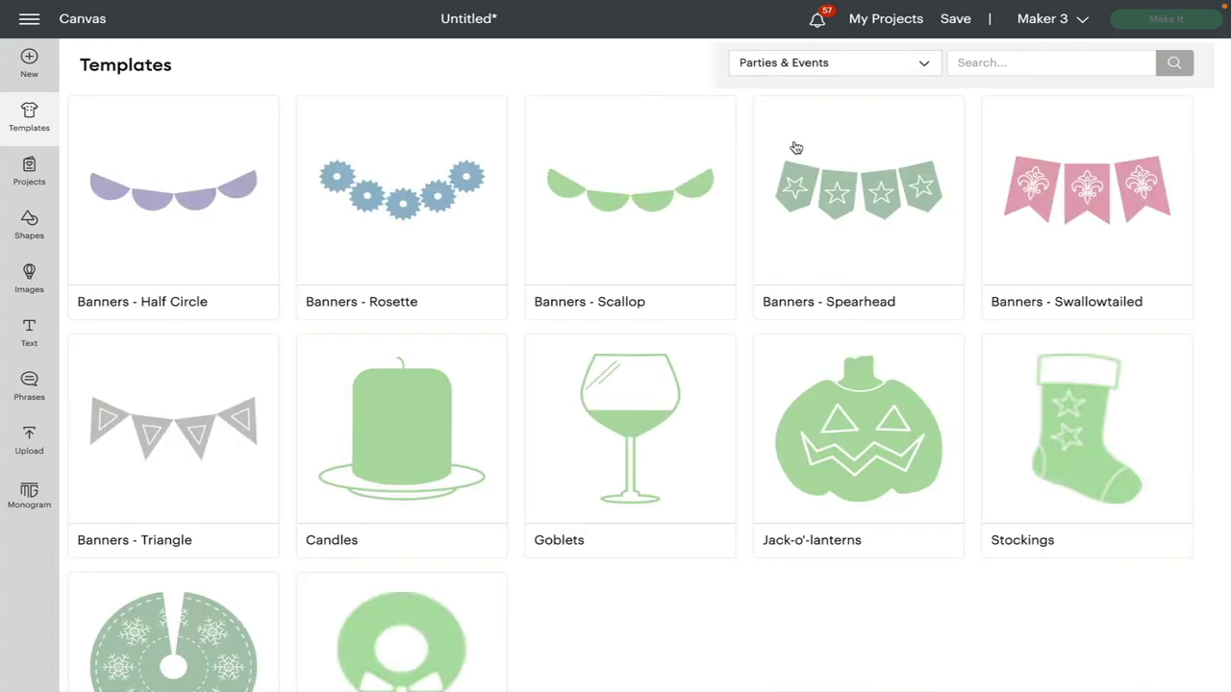
pyautogui.click(836, 65)
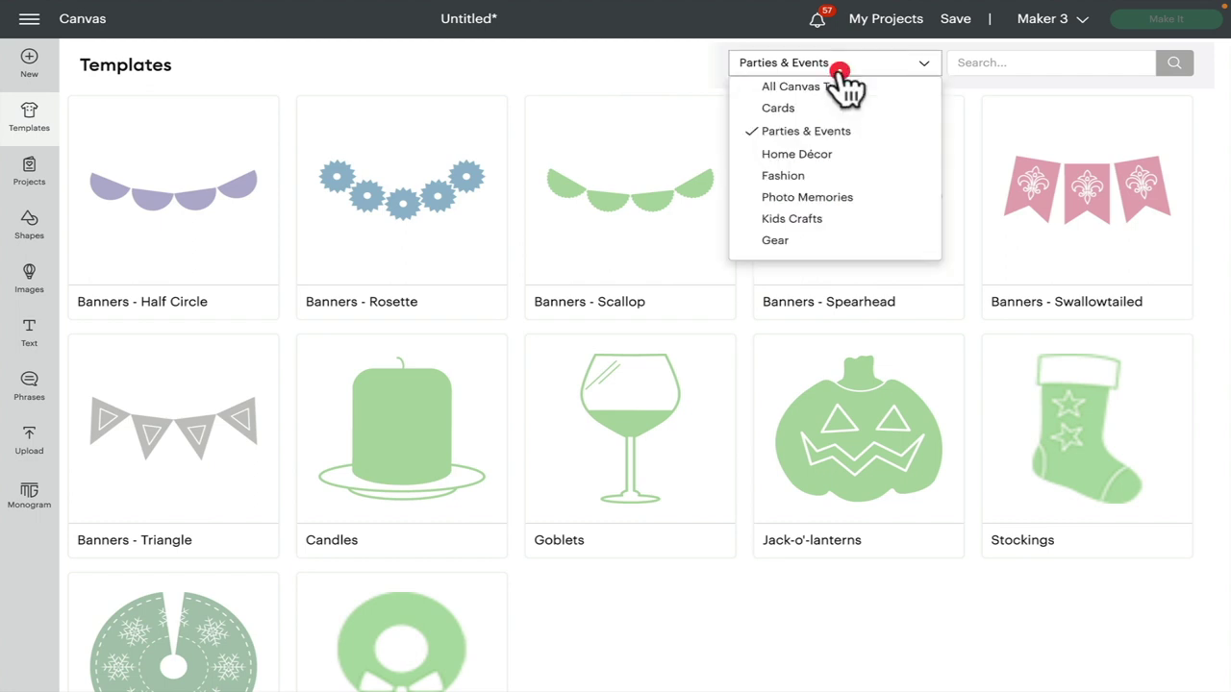
pyautogui.click(803, 156)
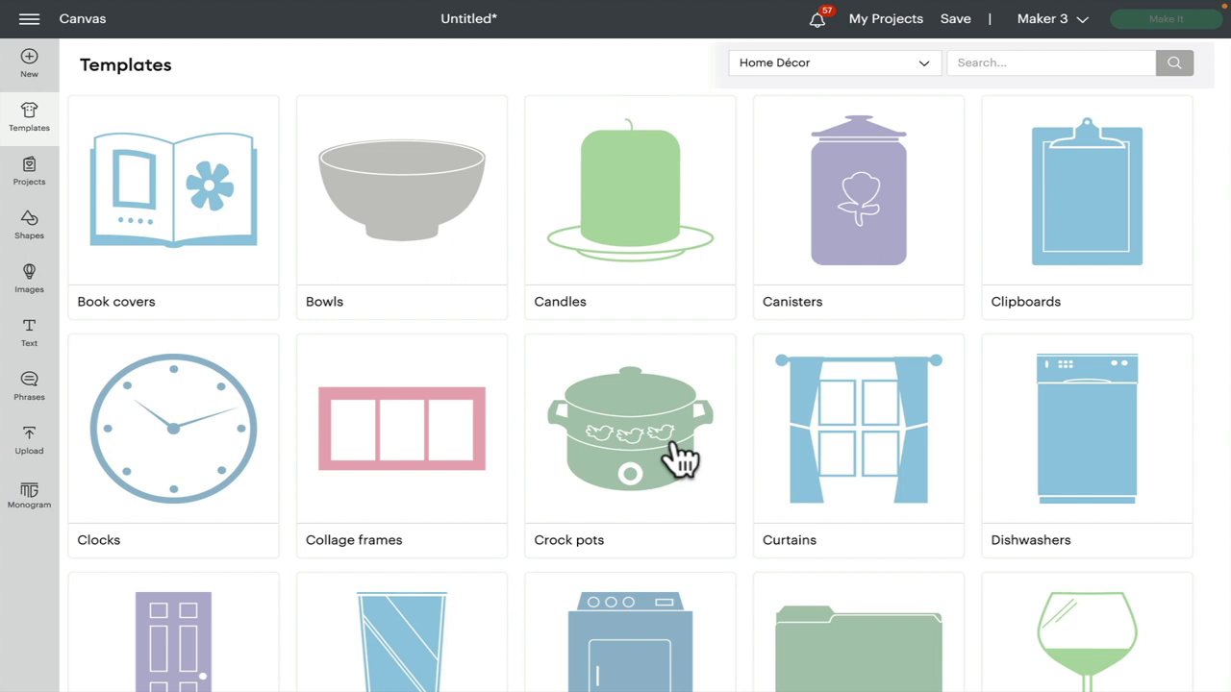
# - Scroll the template list until the Fashion templates (Aprons, Athletic shorts, Belts) appear
pyautogui.scroll(-3, 743, 616)
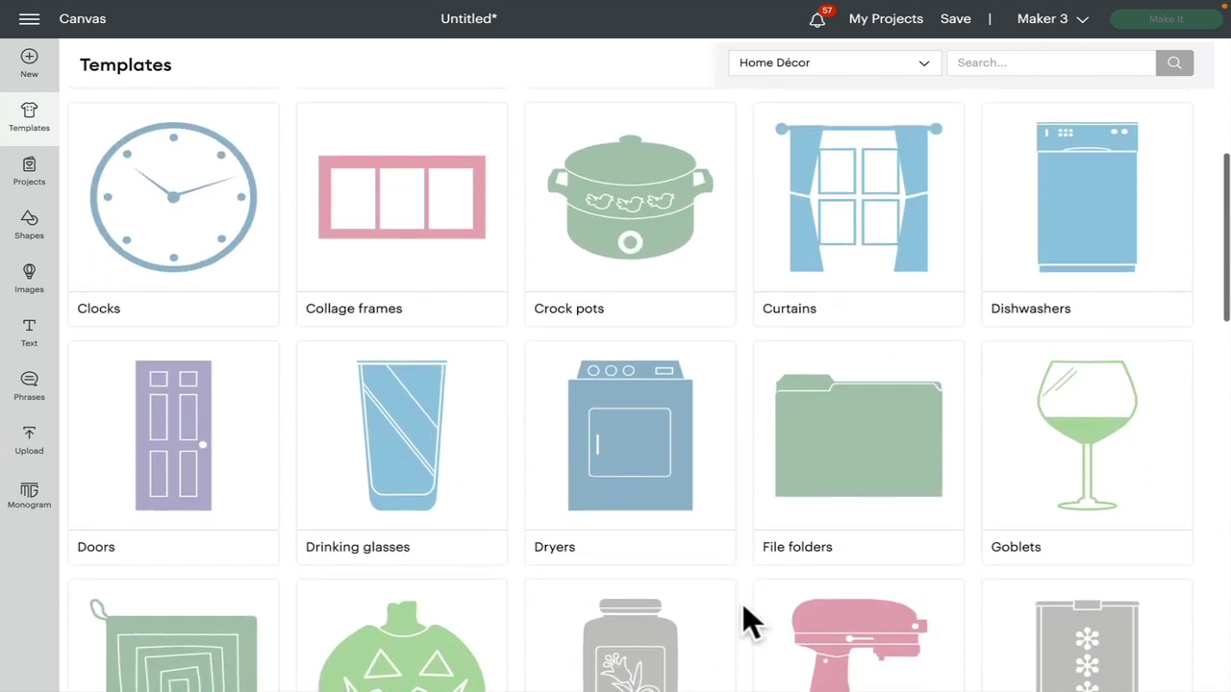
pyautogui.scroll(-4, 813, 486)
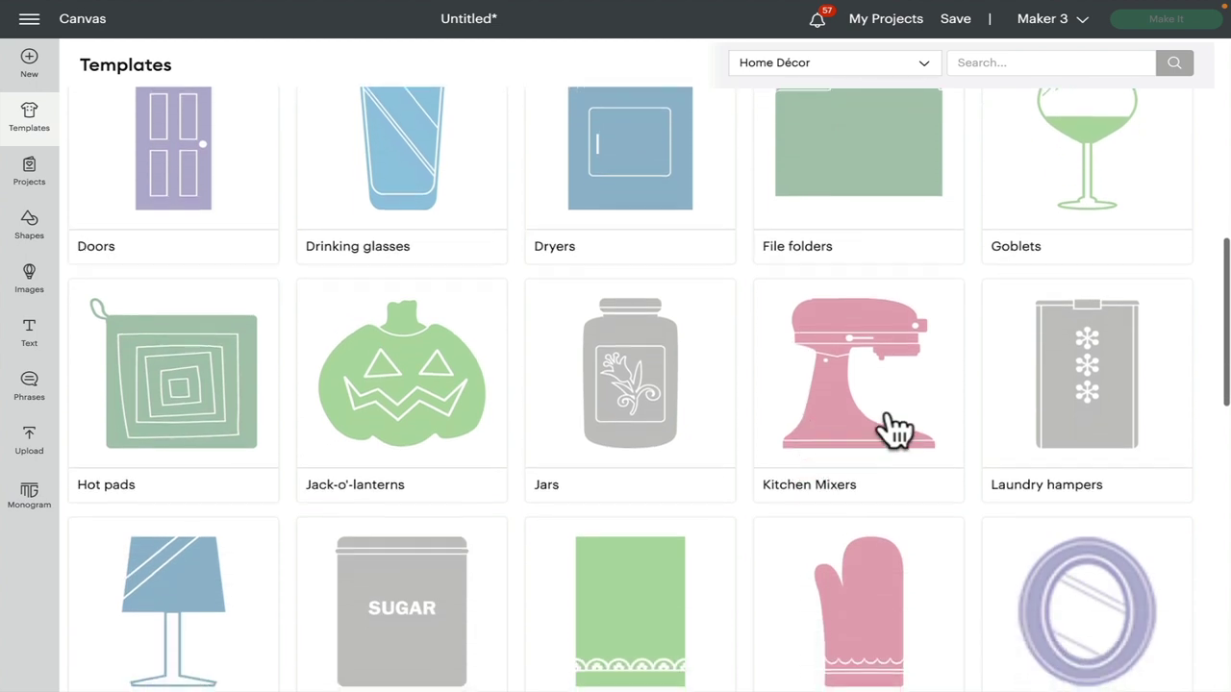
pyautogui.scroll(-4, 881, 423)
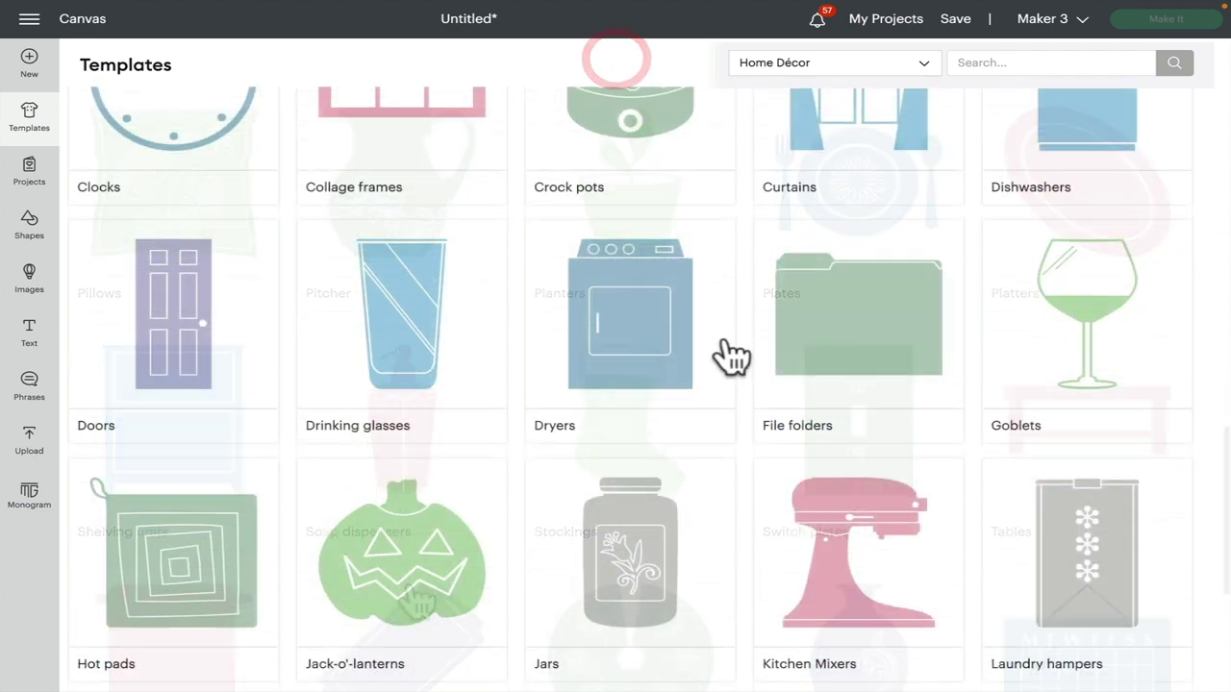
pyautogui.scroll(-5, 727, 356)
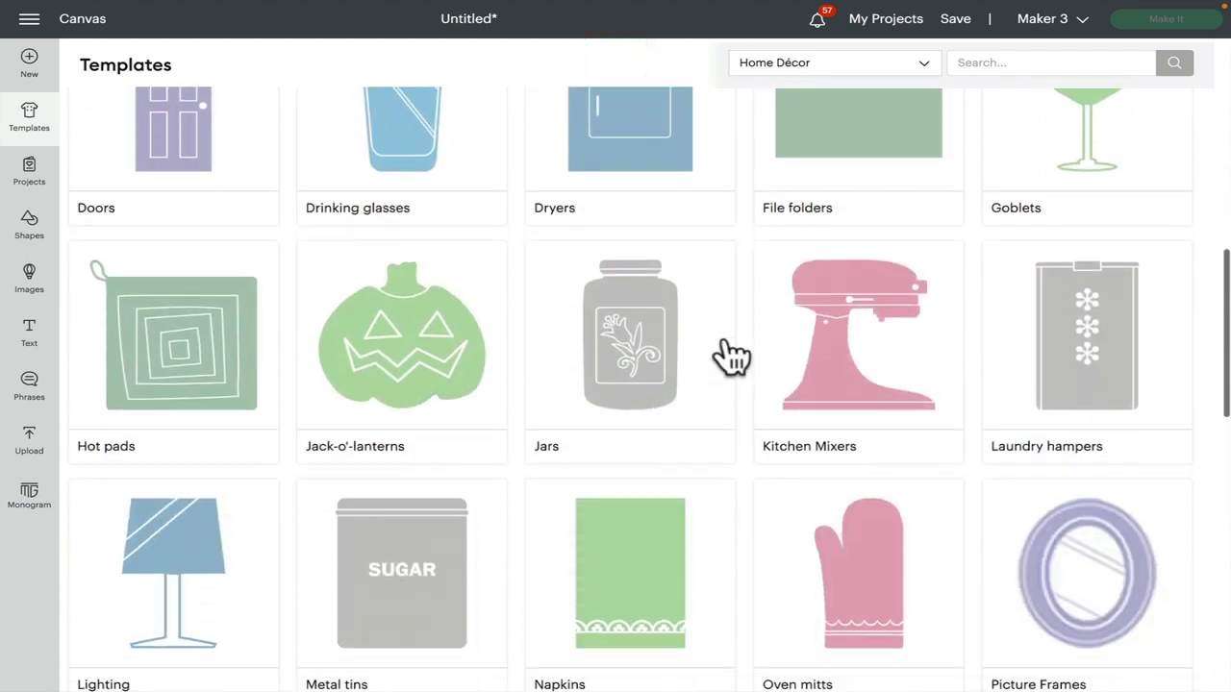
pyautogui.scroll(-10, 731, 357)
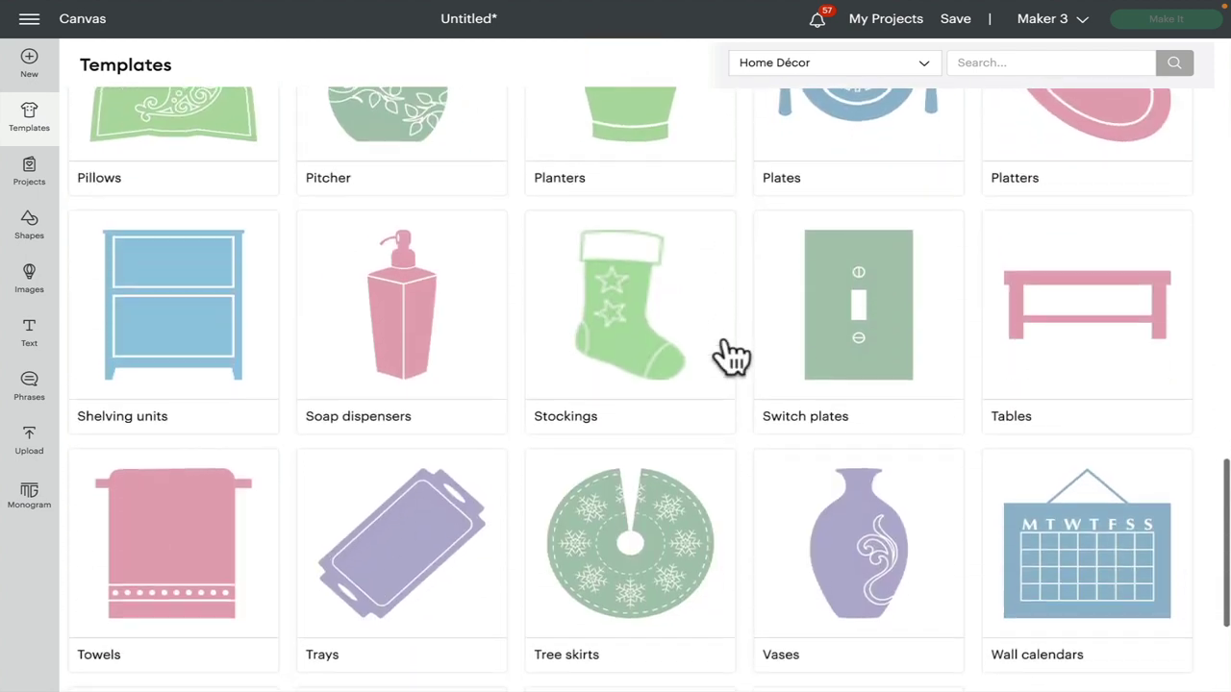
pyautogui.scroll(15, 731, 357)
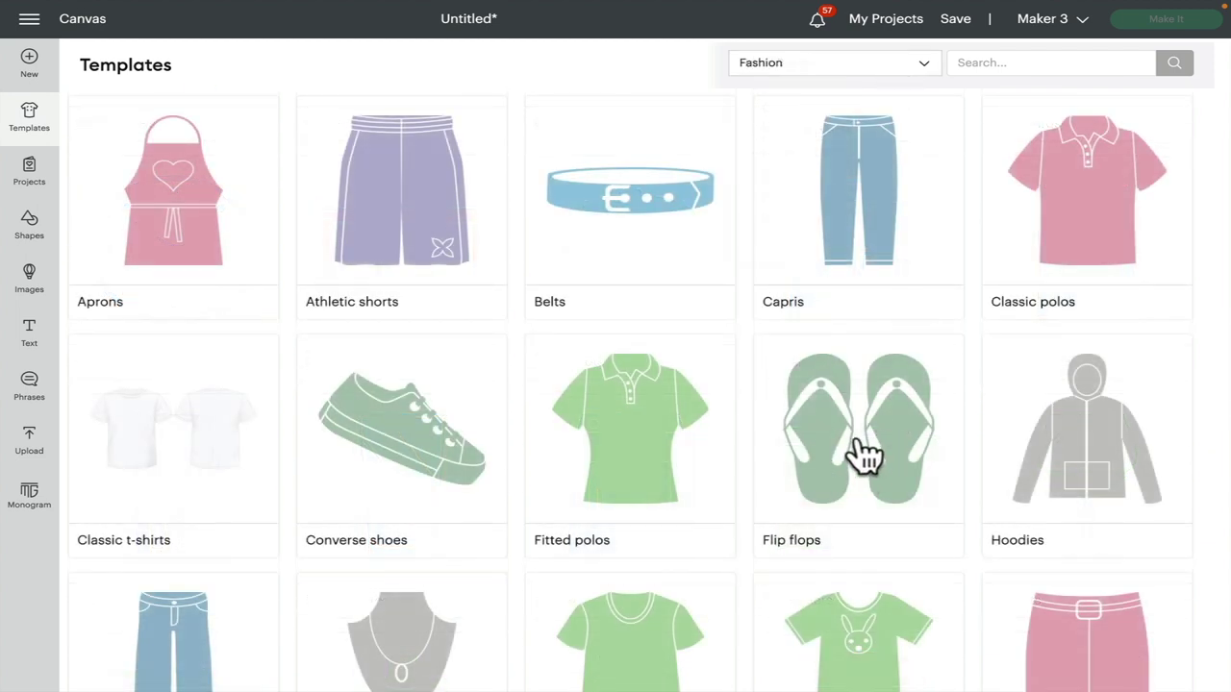
# - Browse the template list, then filter to Photo Memories and Kids Crafts templates
pyautogui.scroll(-1, 862, 454)
pyautogui.scroll(-6, 863, 454)
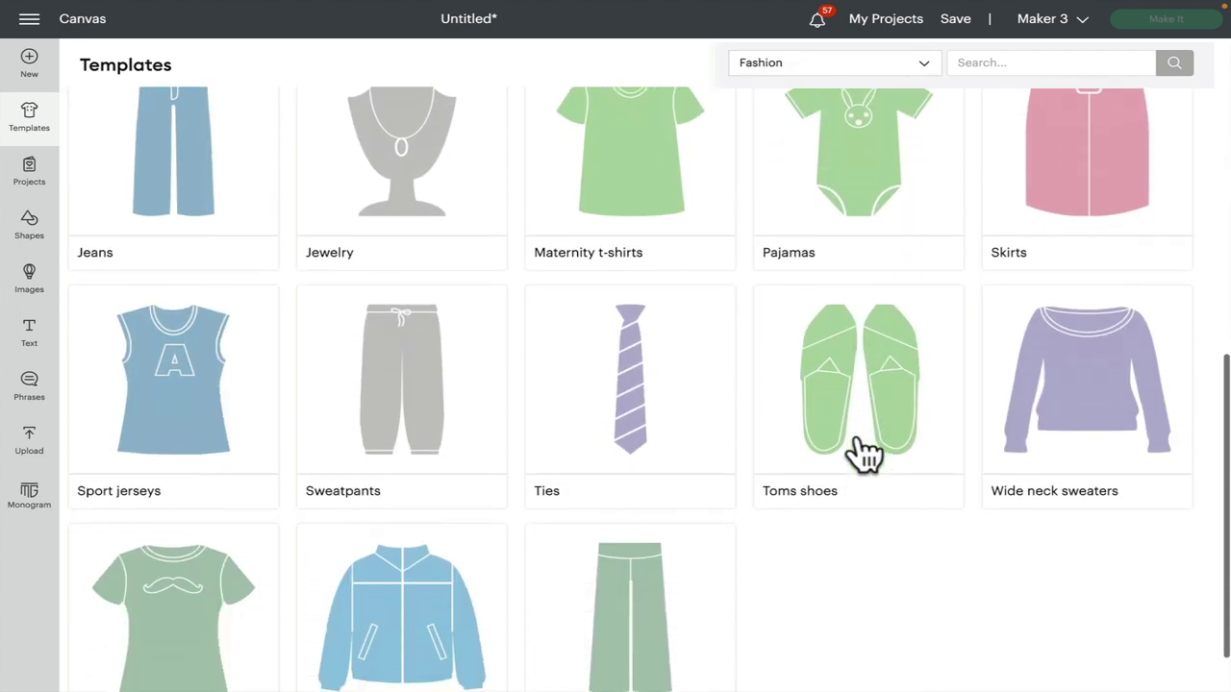
pyautogui.scroll(7, 863, 453)
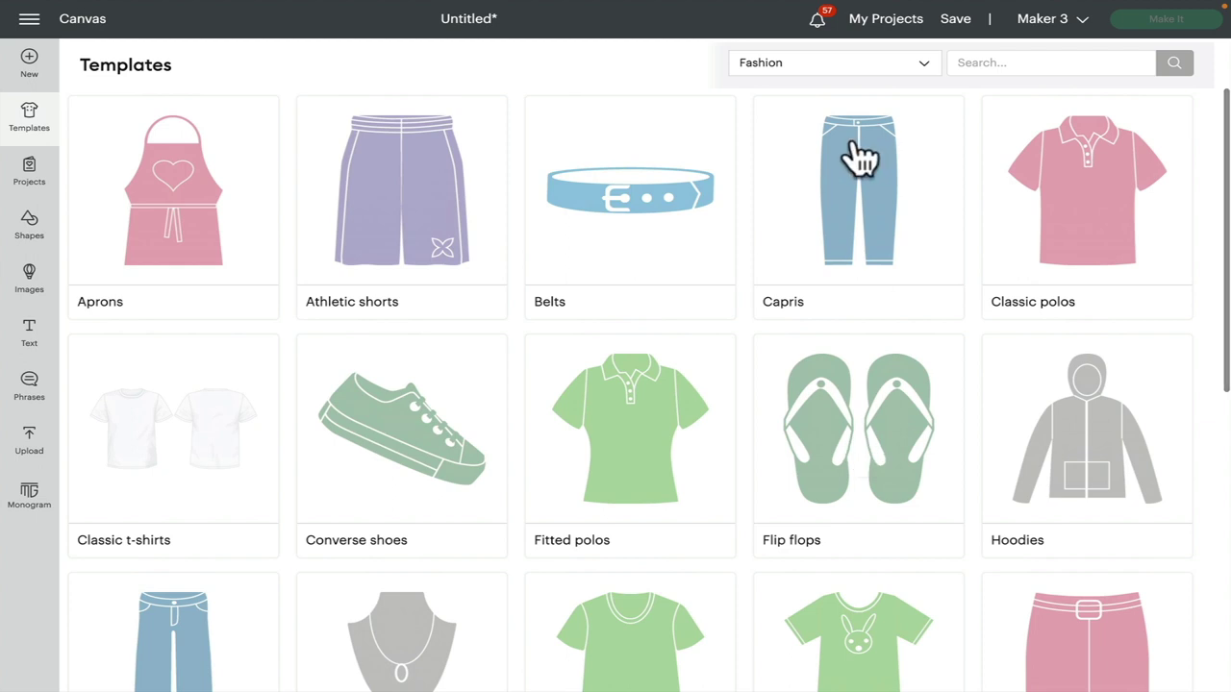
pyautogui.click(860, 67)
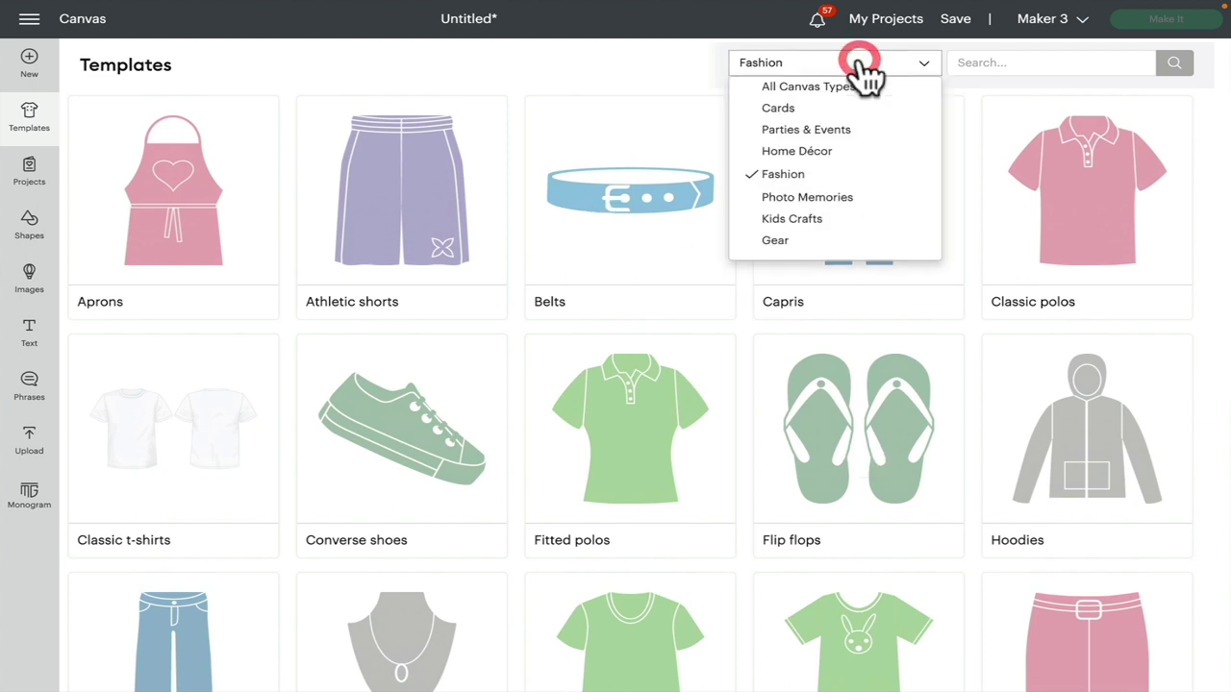
pyautogui.click(848, 203)
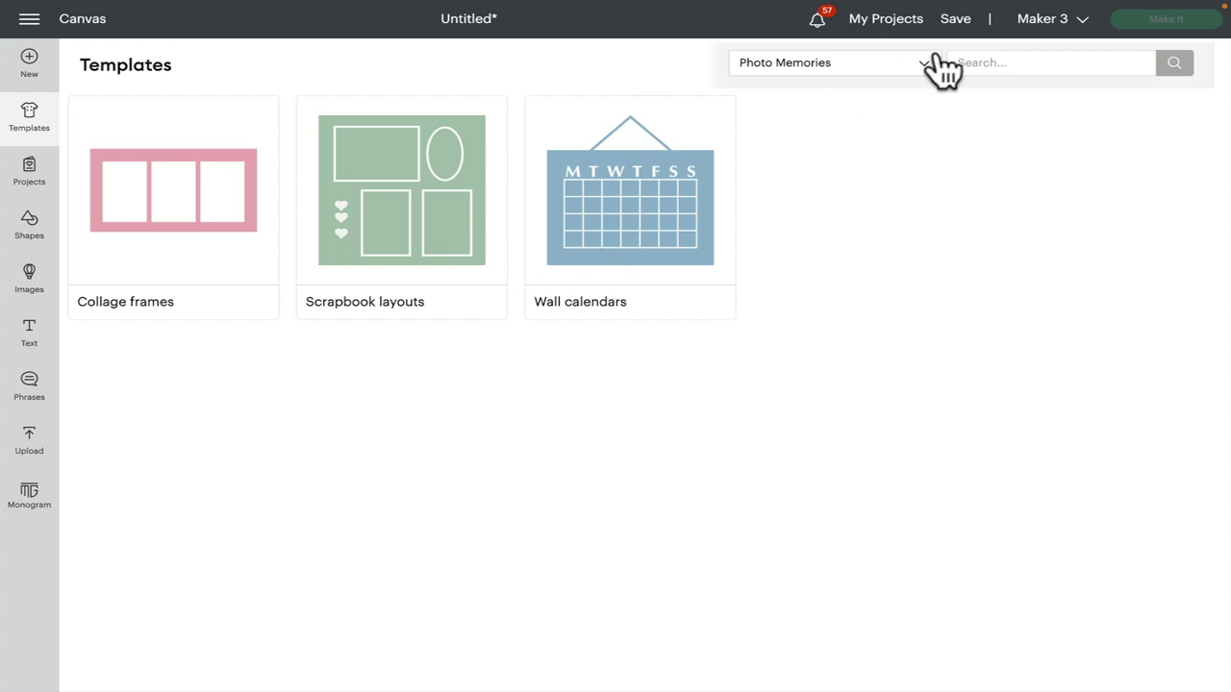
pyautogui.click(906, 71)
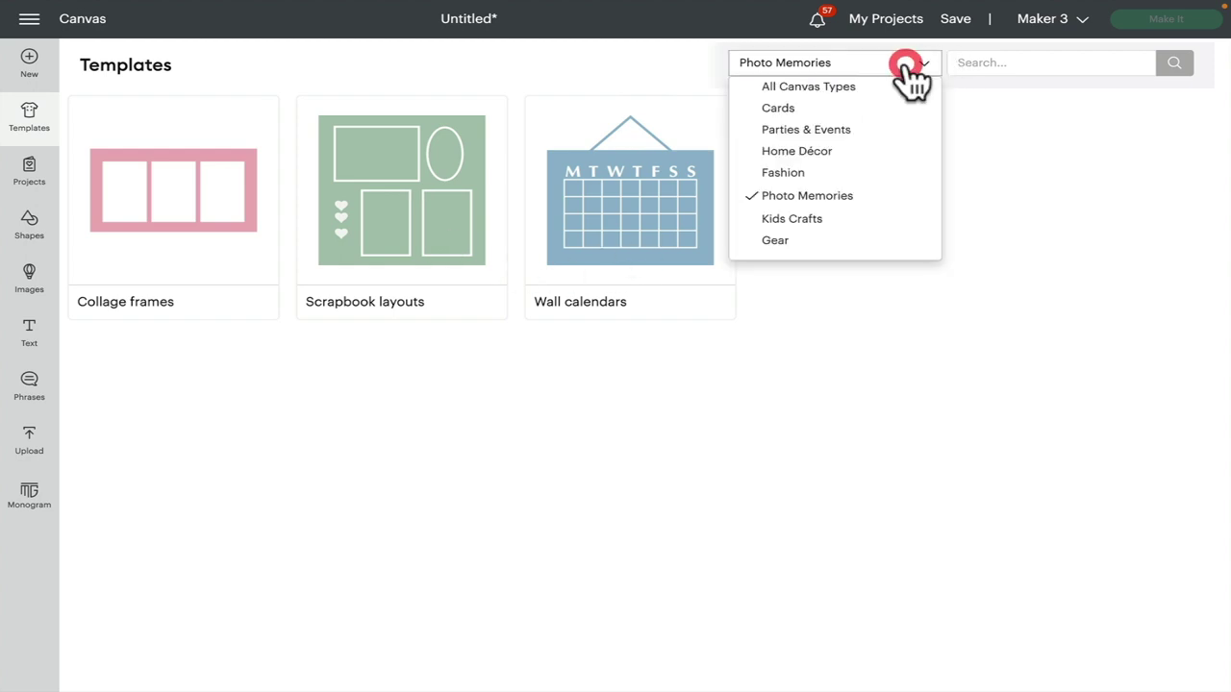
pyautogui.click(833, 219)
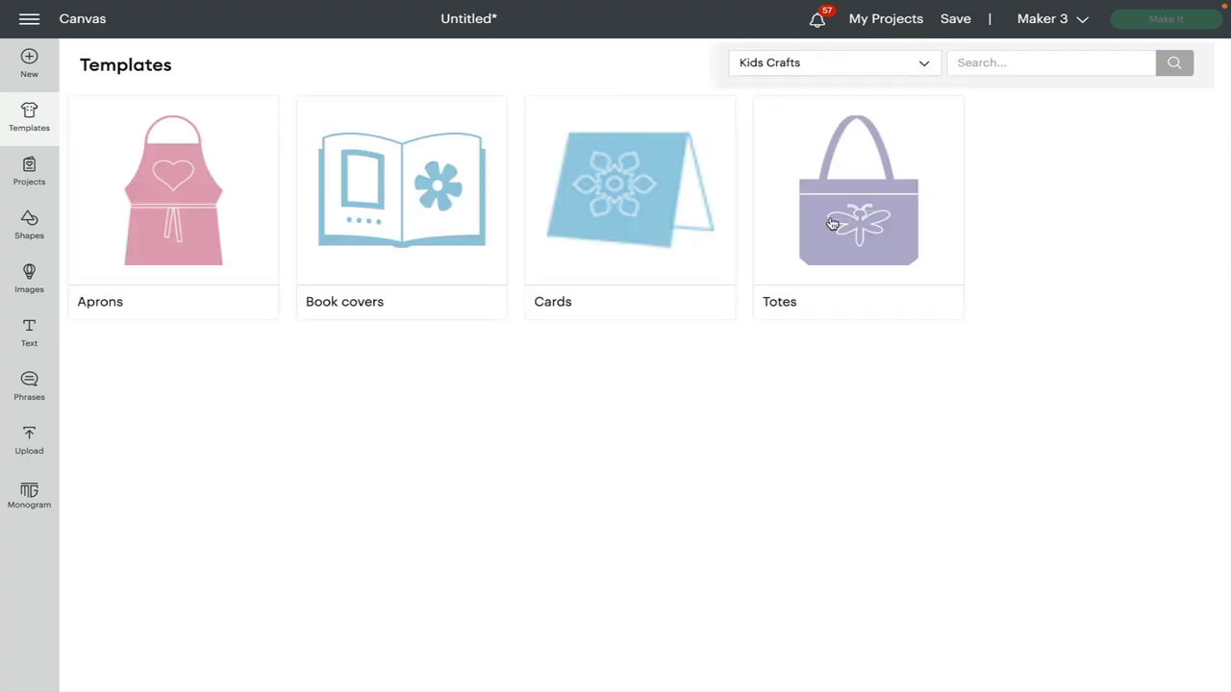
# - Look through the Gear templates, then switch the filter back to All Canvas Types
pyautogui.click(854, 68)
pyautogui.click(786, 240)
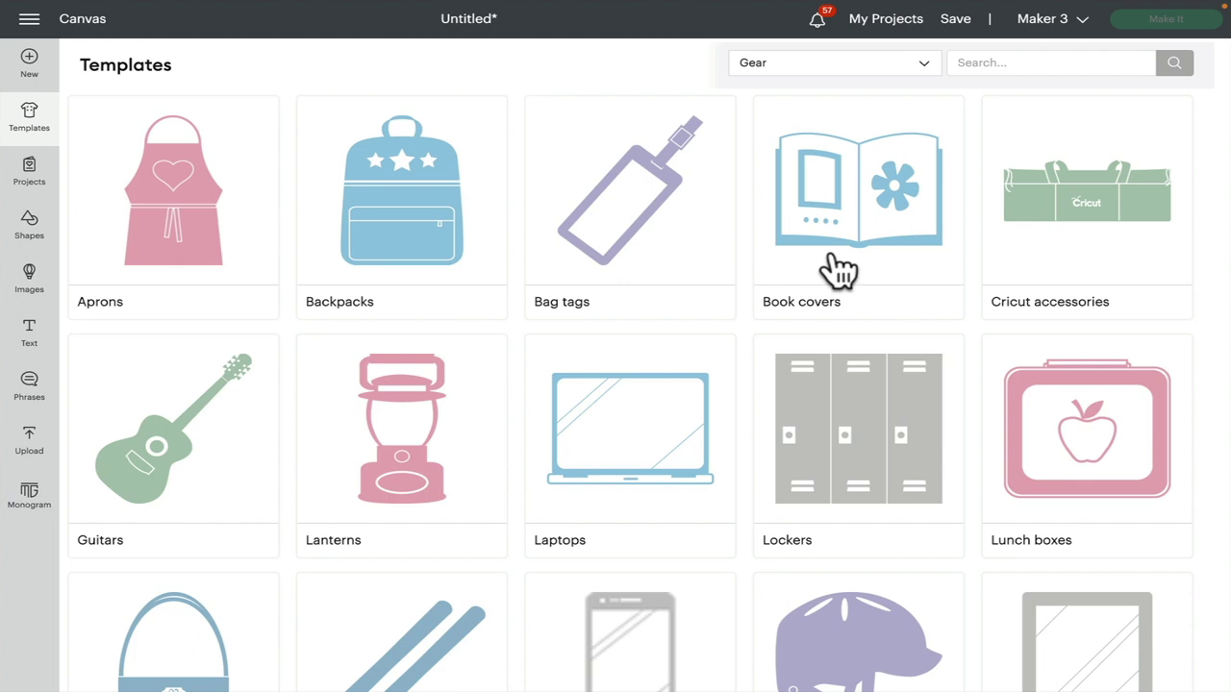
pyautogui.scroll(-5, 433, 452)
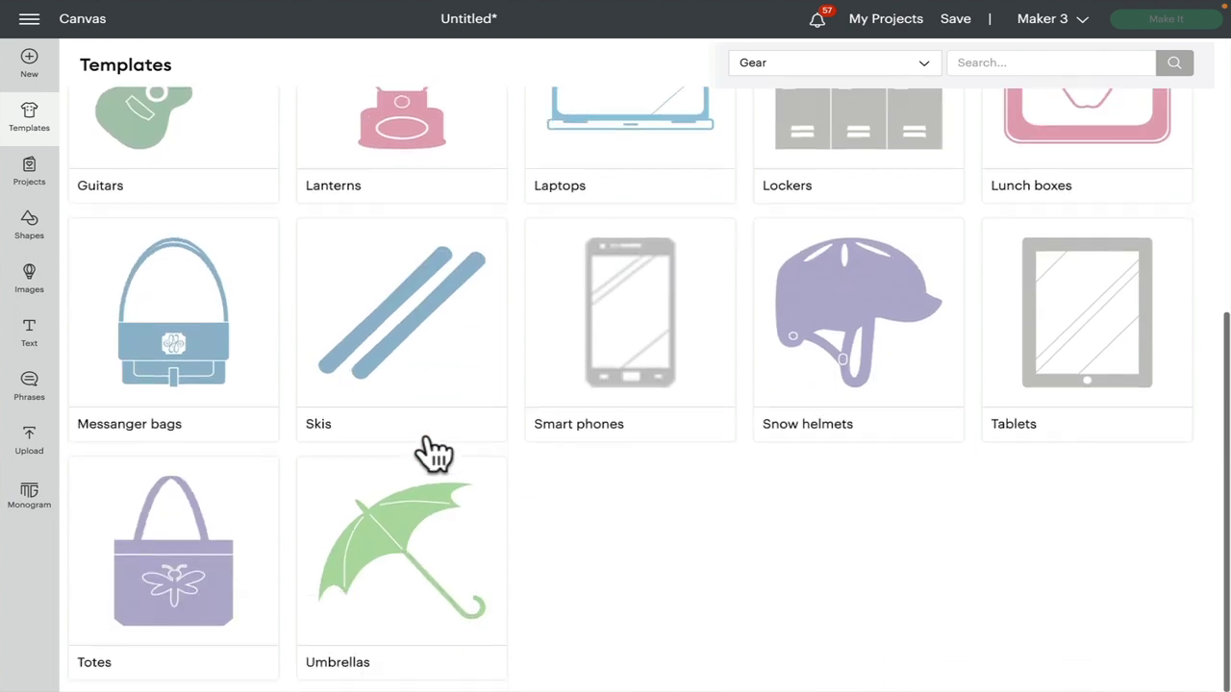
pyautogui.scroll(5, 859, 351)
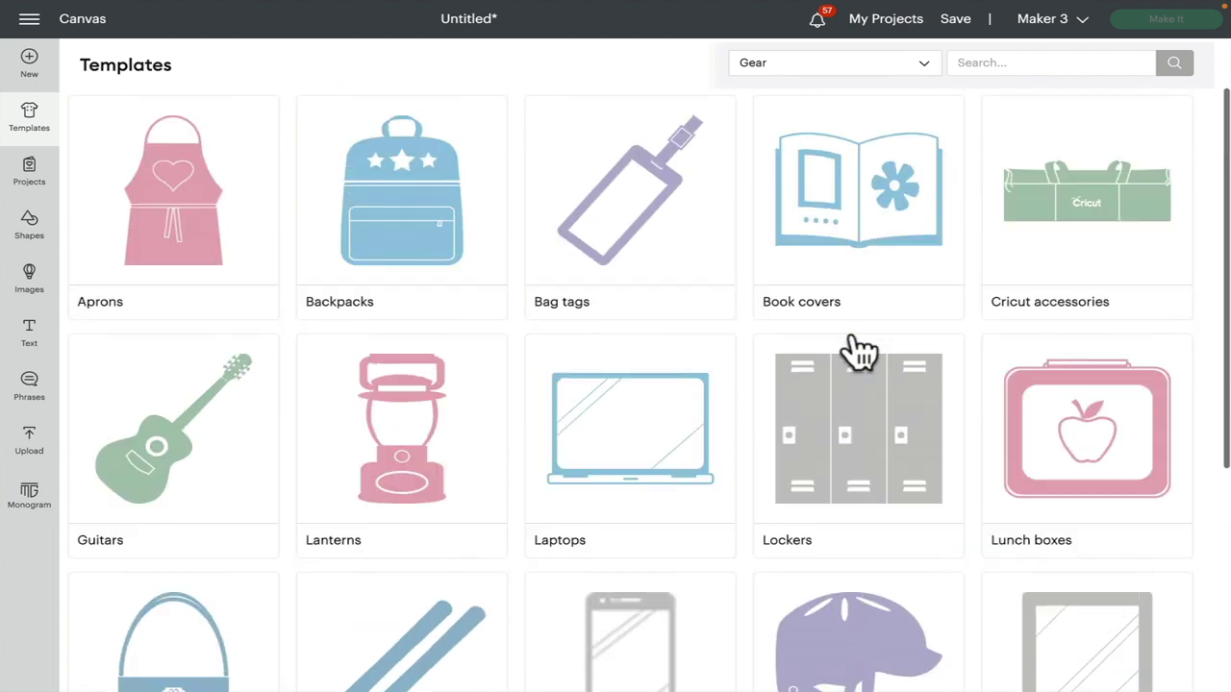
pyautogui.click(894, 64)
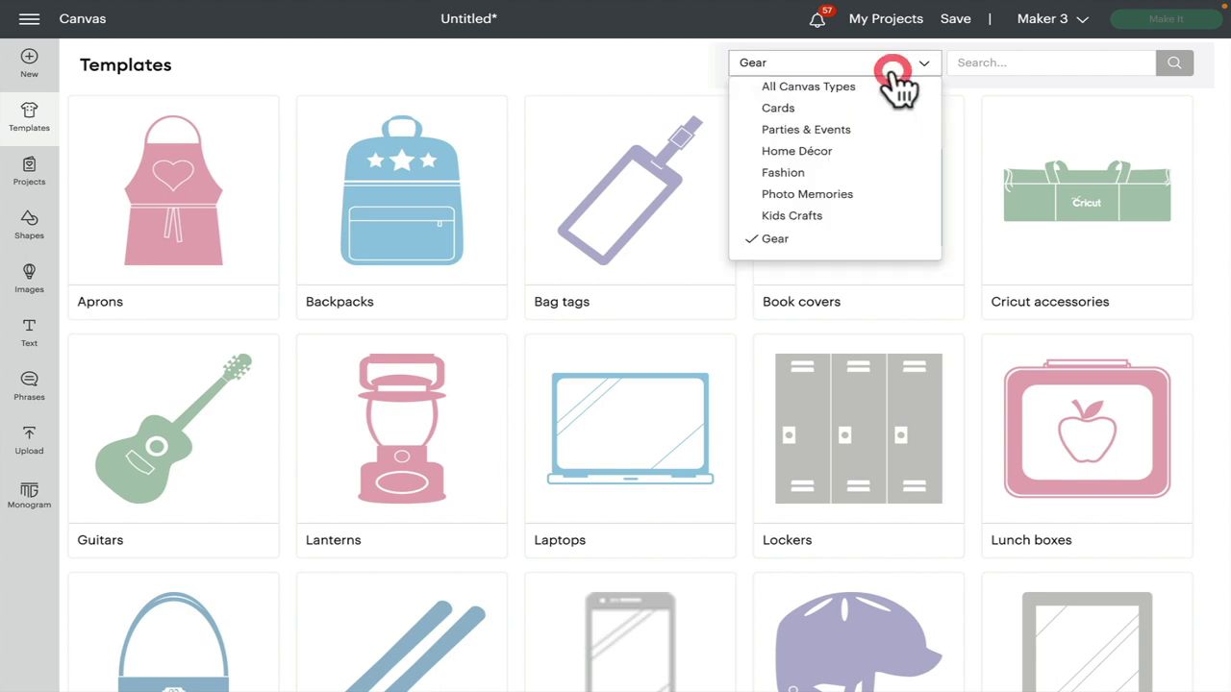
pyautogui.click(861, 89)
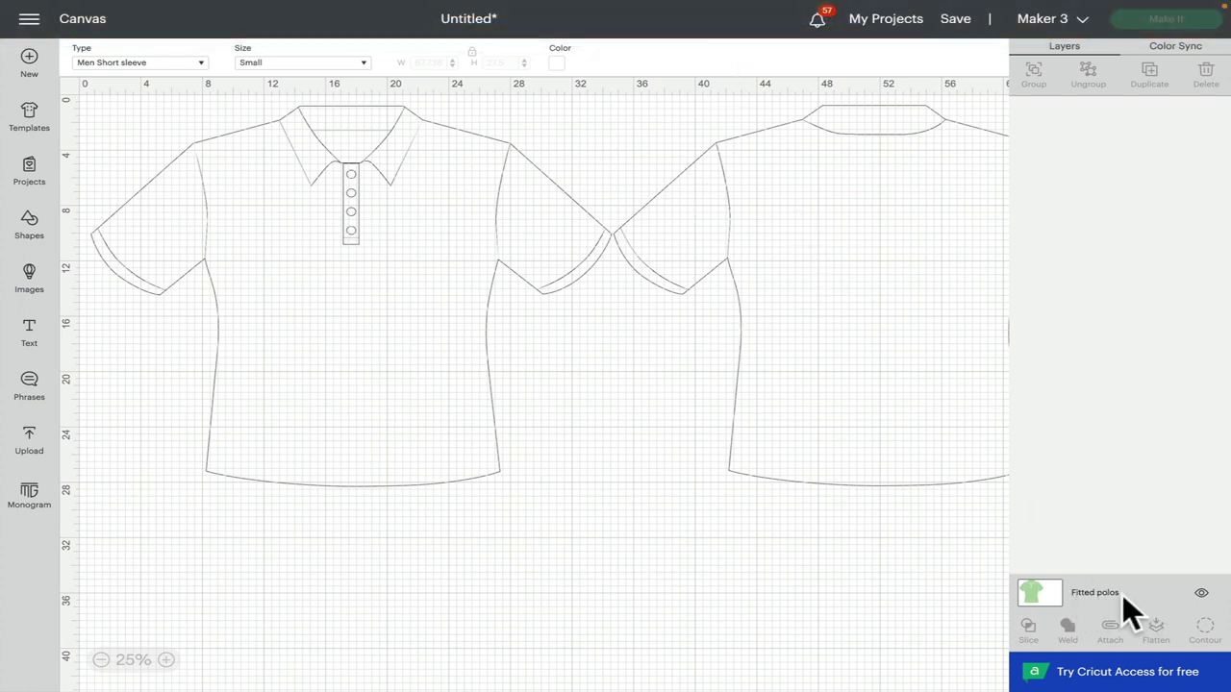
# - Toggle the Fitted polos template's visibility off and on twice
pyautogui.click(1200, 593)
pyautogui.click(1200, 593)
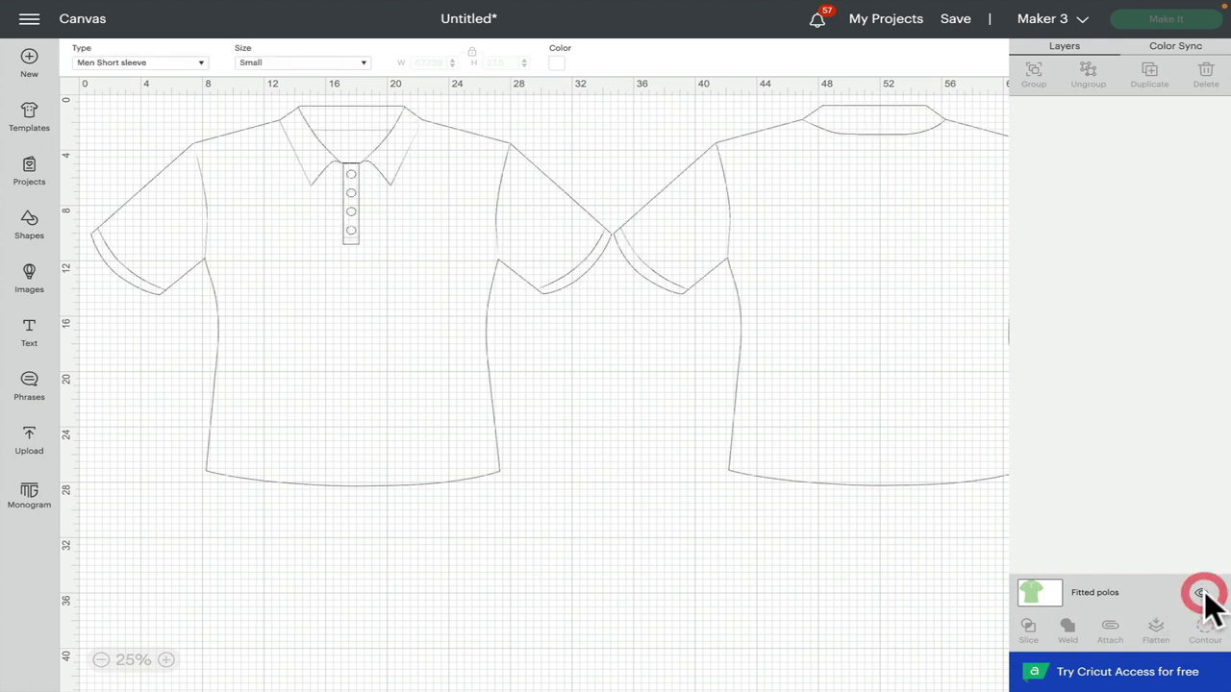
pyautogui.click(1201, 593)
pyautogui.click(1201, 592)
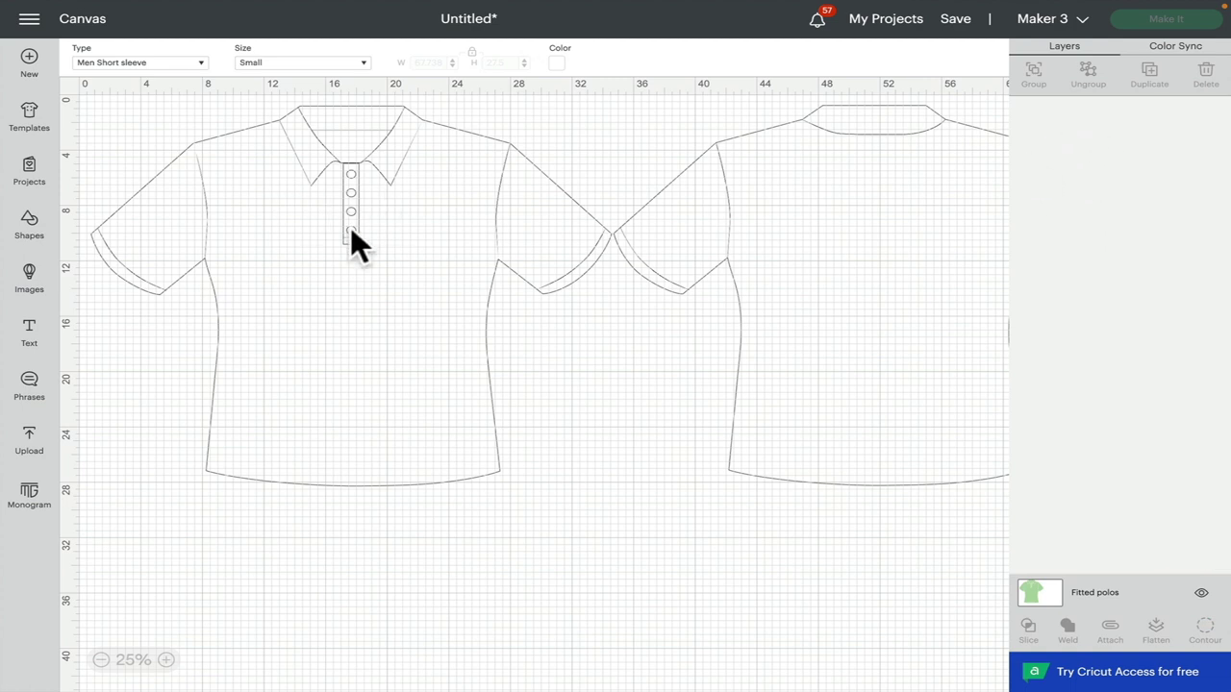
# - Set the Fitted polos template to Women Short sleeve with a Custom size
pyautogui.click(173, 63)
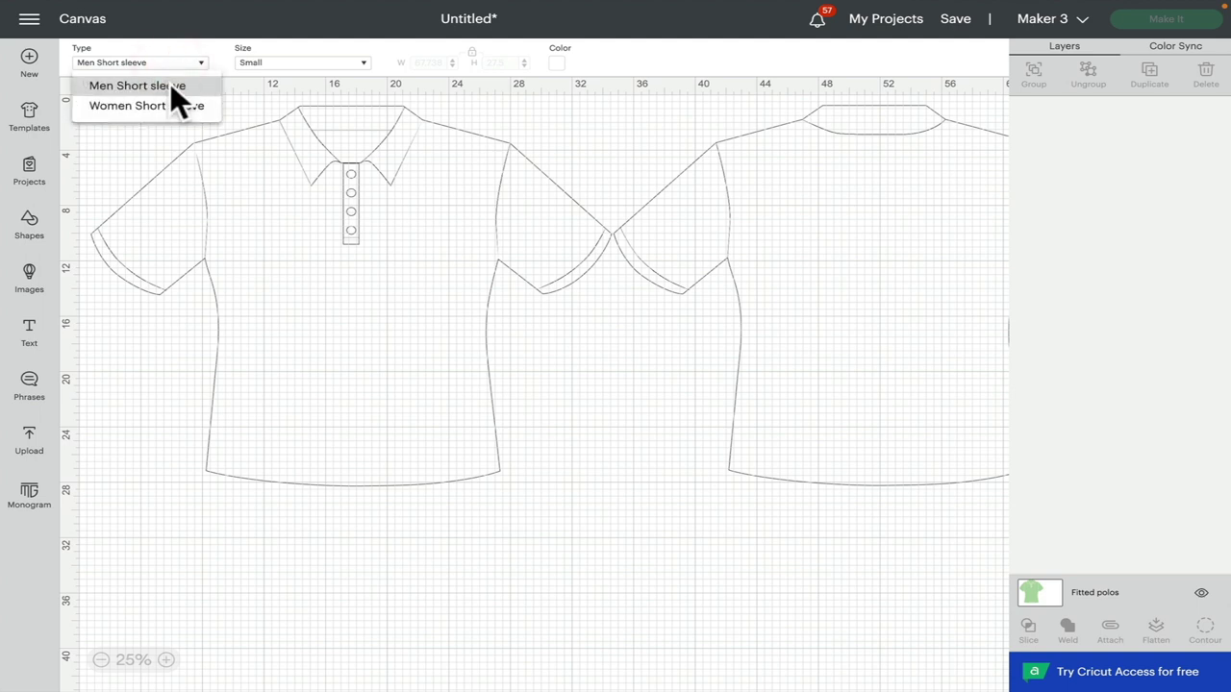
pyautogui.click(160, 106)
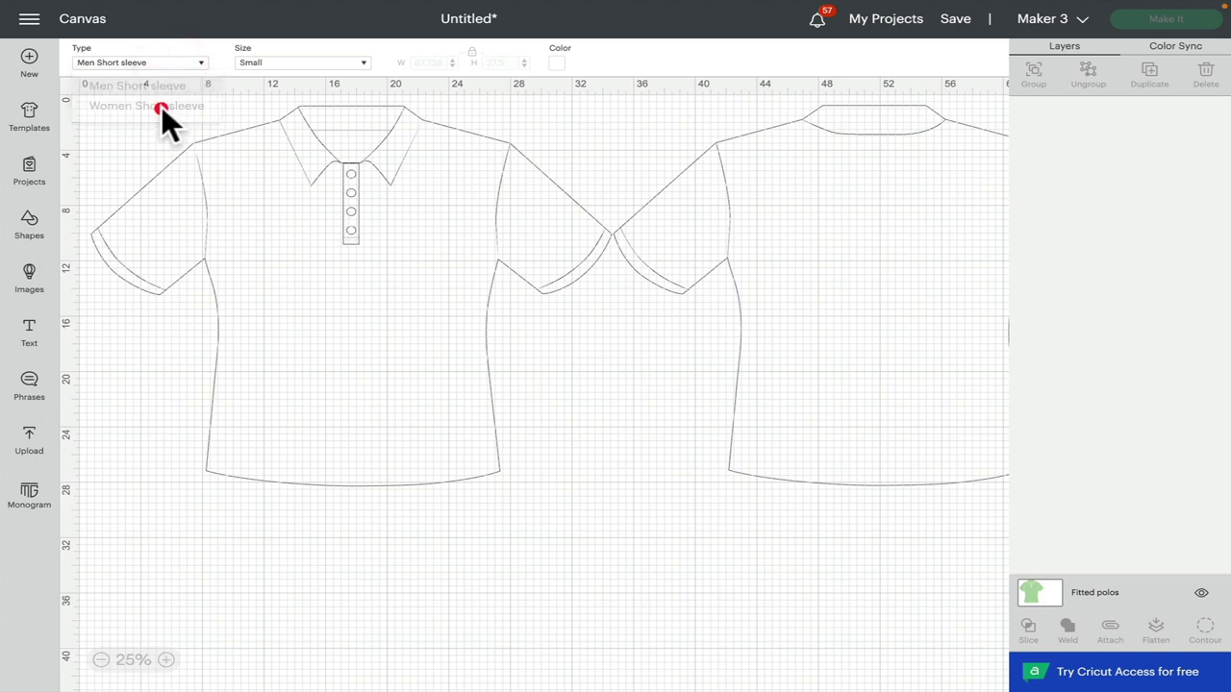
pyautogui.click(274, 62)
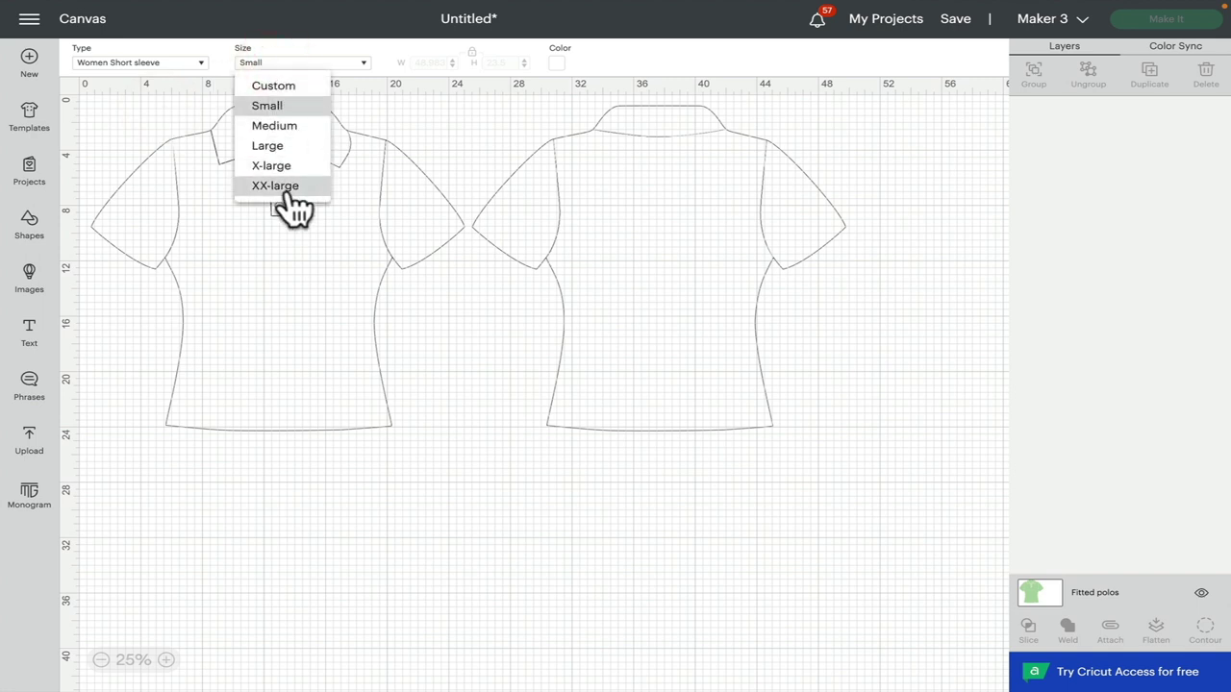
pyautogui.click(283, 86)
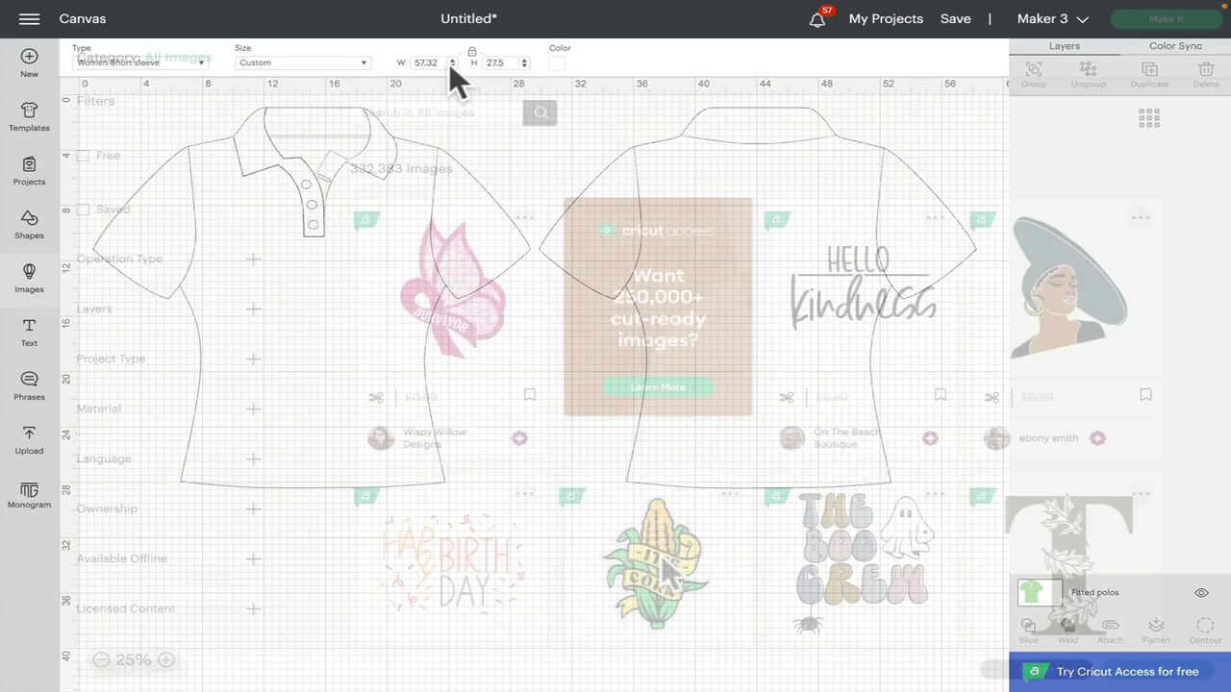
# - Add the It's Corn image and resize it to 2.691 x 3.348 in on the shirt front
pyautogui.click(1157, 669)
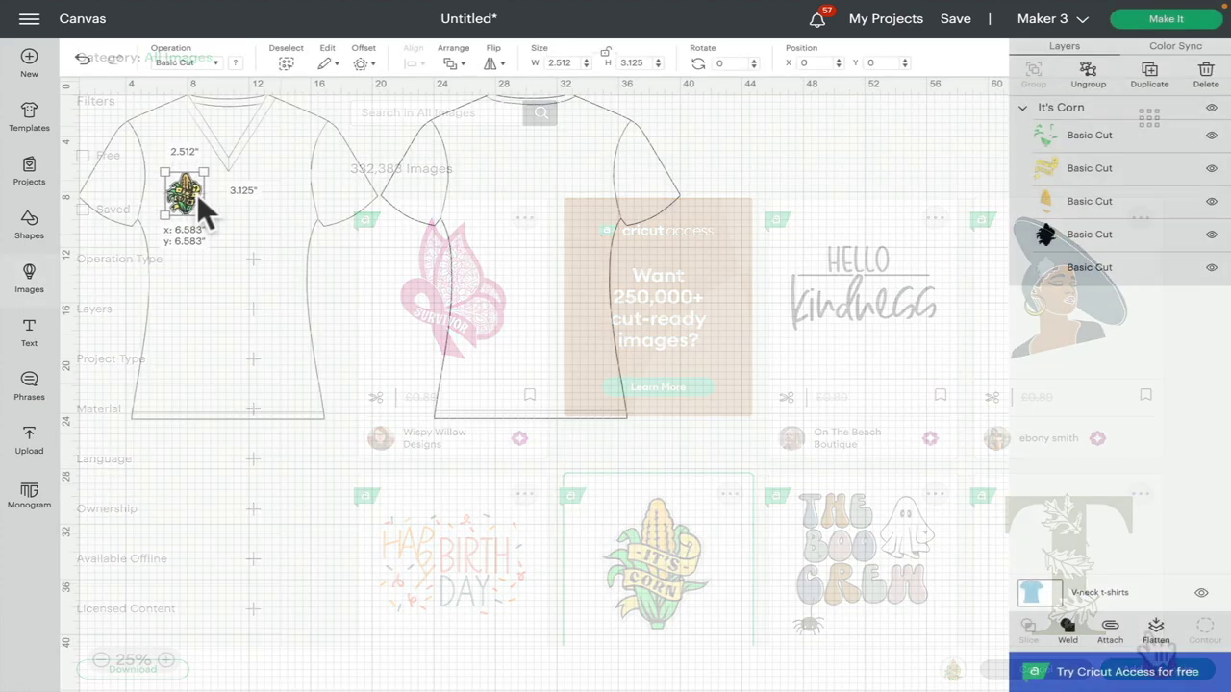
pyautogui.moveTo(207, 208); pyautogui.dragTo(308, 165)
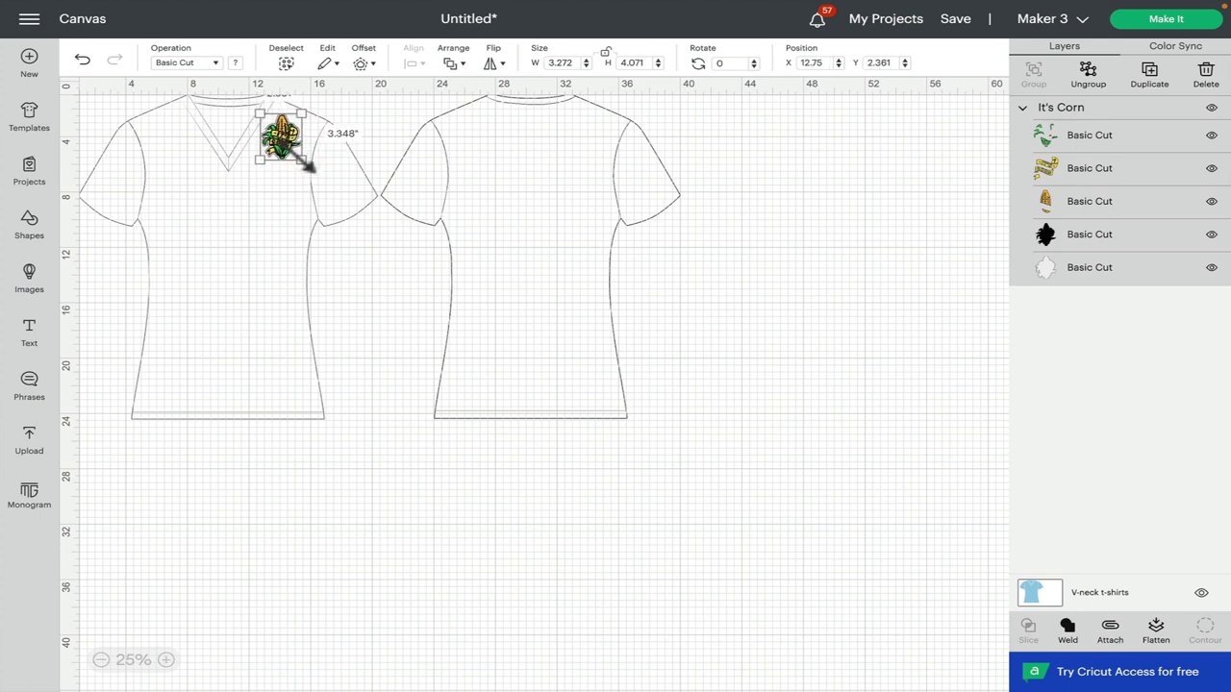
pyautogui.moveTo(288, 124); pyautogui.dragTo(290, 127)
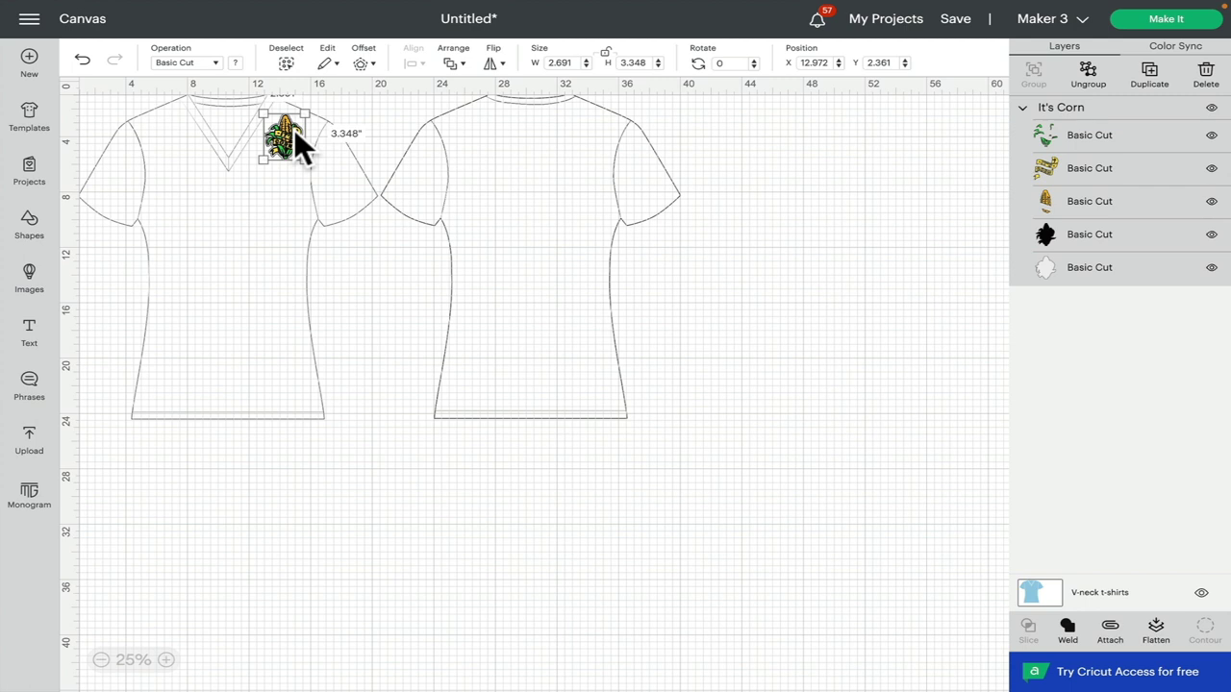
pyautogui.click(29, 116)
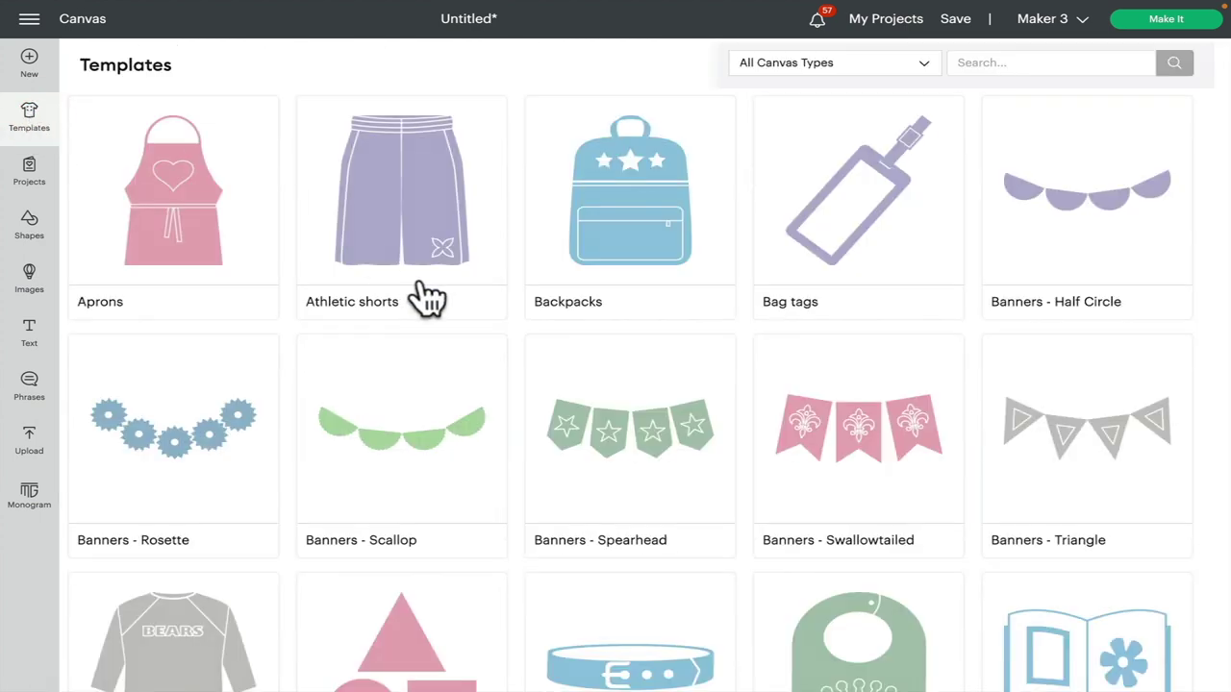
pyautogui.scroll(-5, 694, 502)
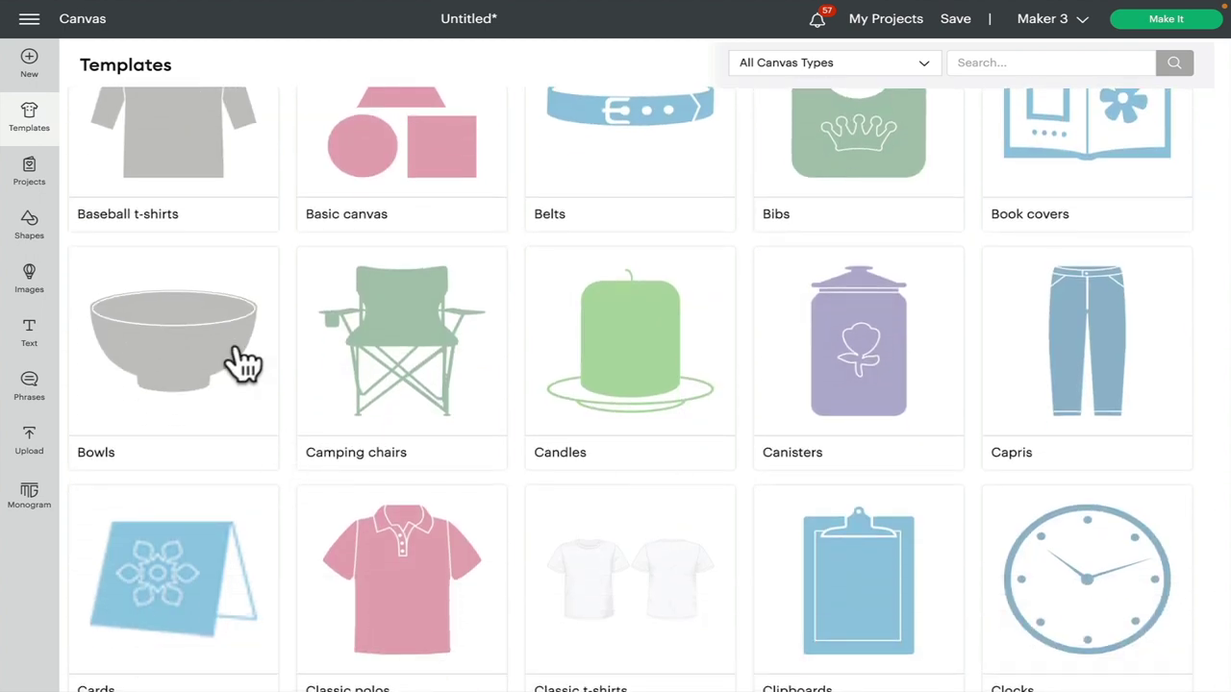
pyautogui.scroll(-2, 750, 467)
pyautogui.scroll(-3, 749, 462)
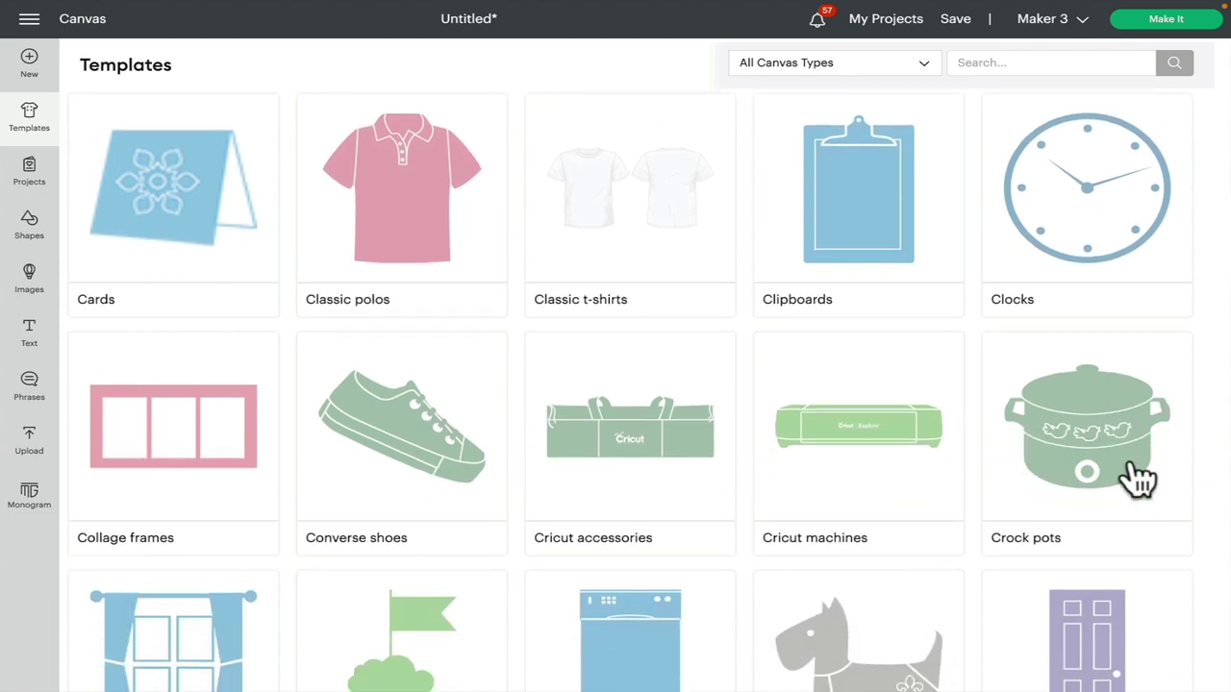
pyautogui.scroll(-8, 1111, 471)
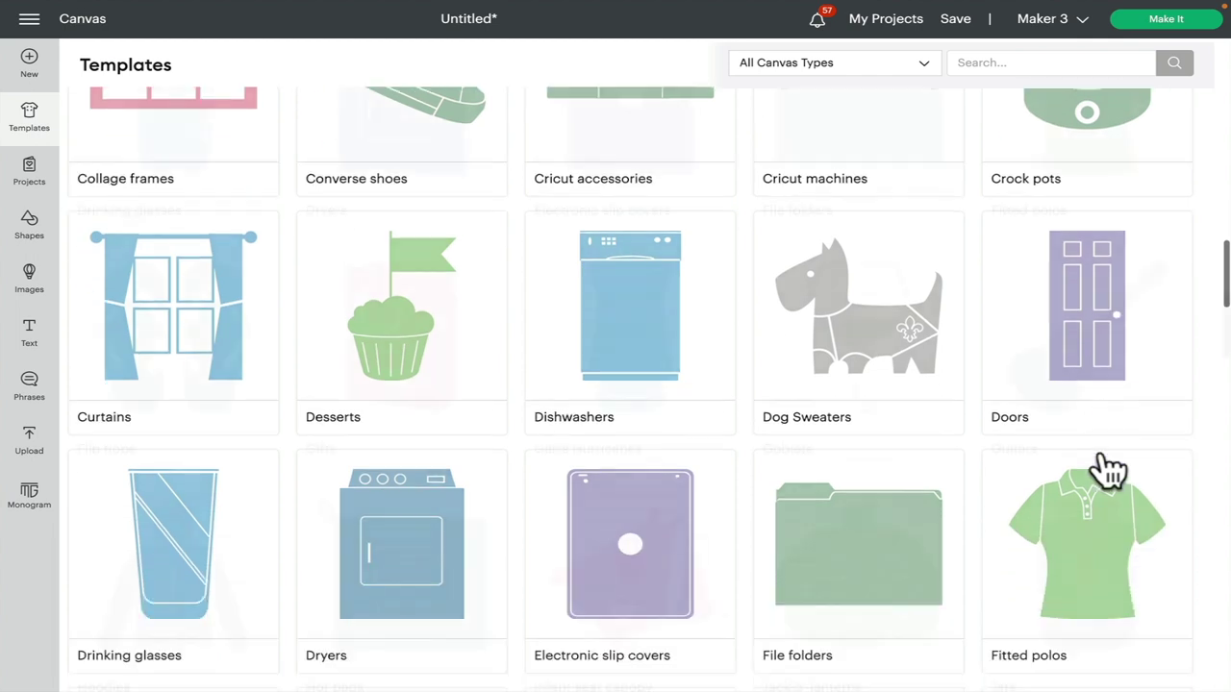
pyautogui.scroll(-5, 766, 481)
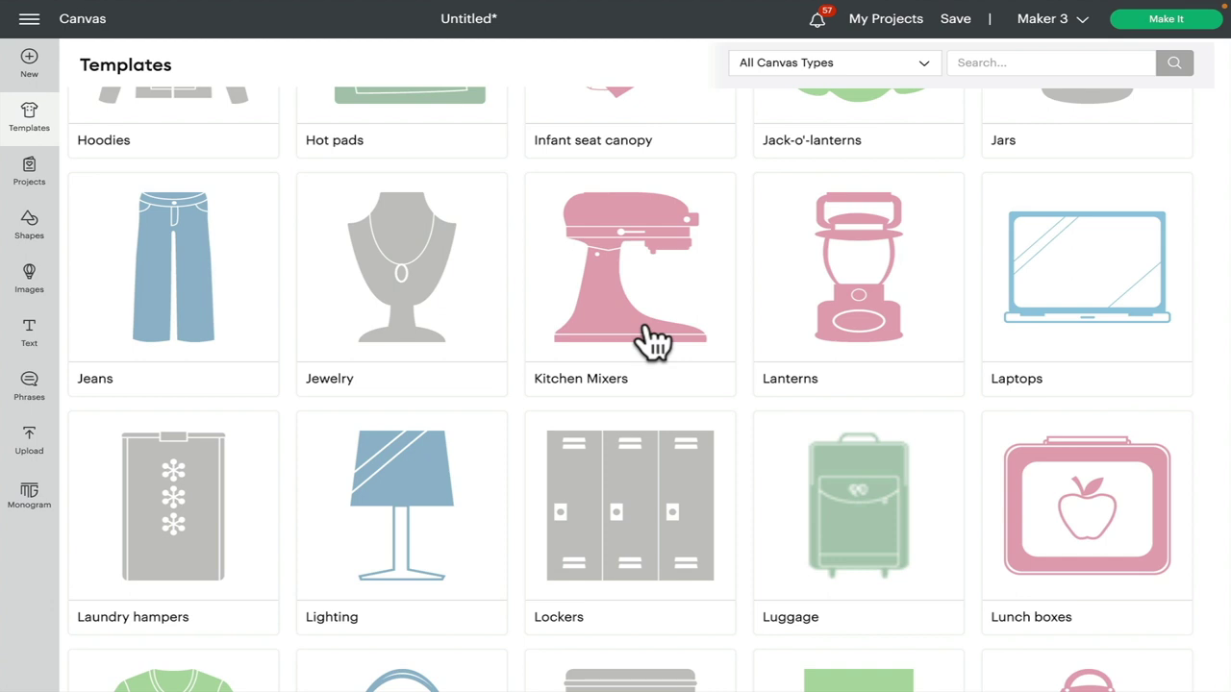
pyautogui.click(37, 123)
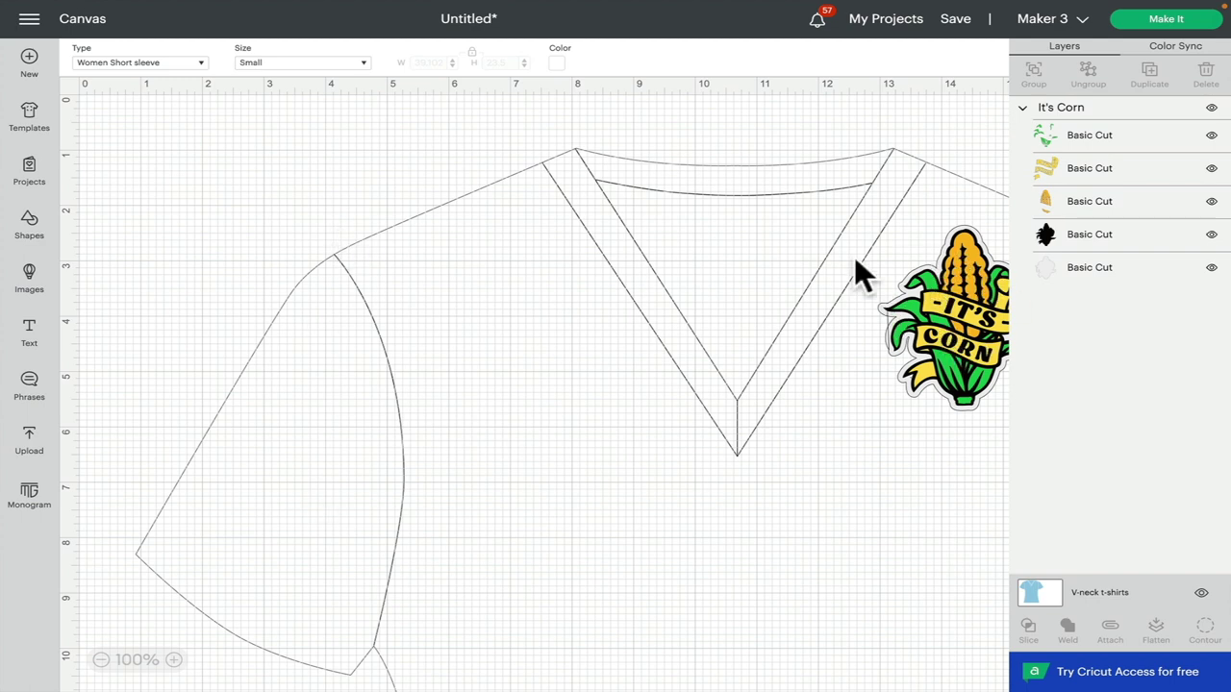
# - Zoom out, load the Athletic shorts template, and move the corn image to its right
pyautogui.click(100, 660)
pyautogui.click(100, 659)
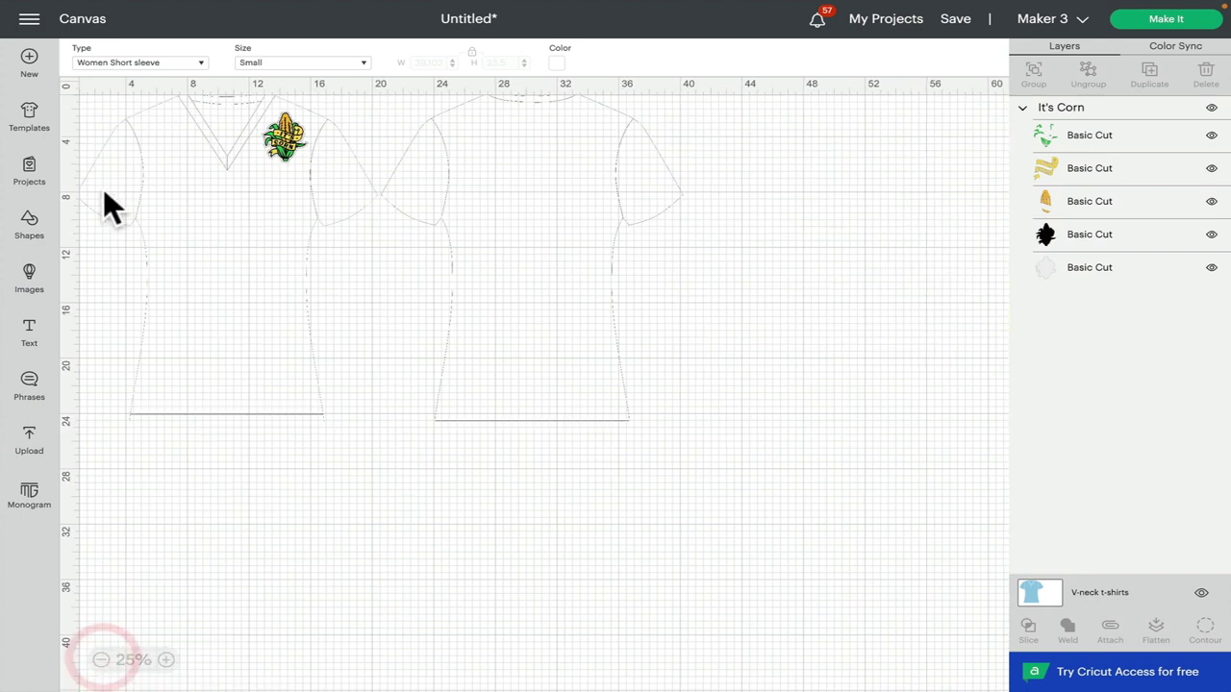
pyautogui.click(29, 115)
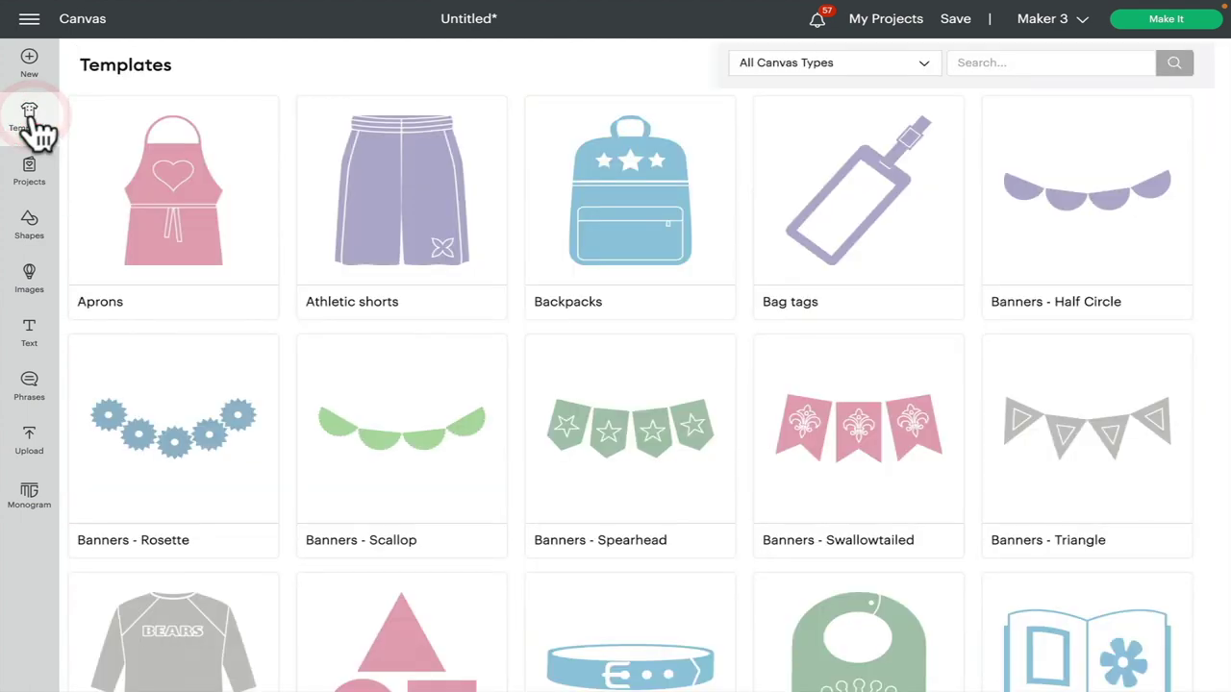
pyautogui.click(433, 212)
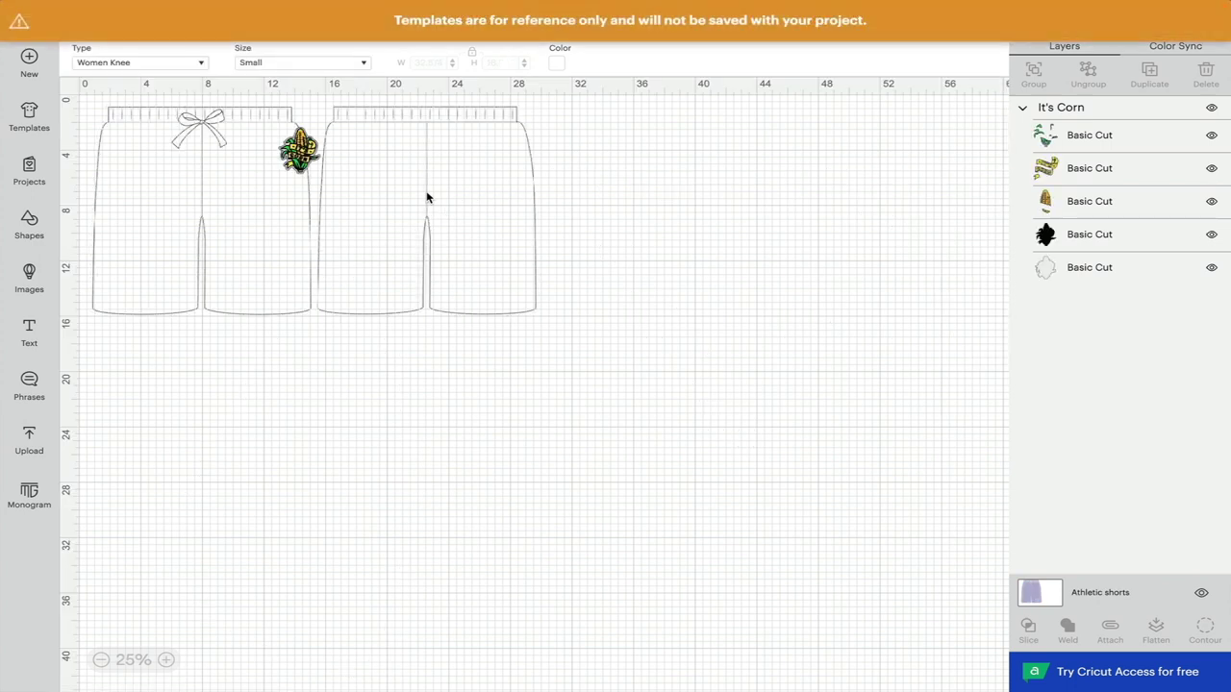
pyautogui.moveTo(304, 147); pyautogui.dragTo(732, 252)
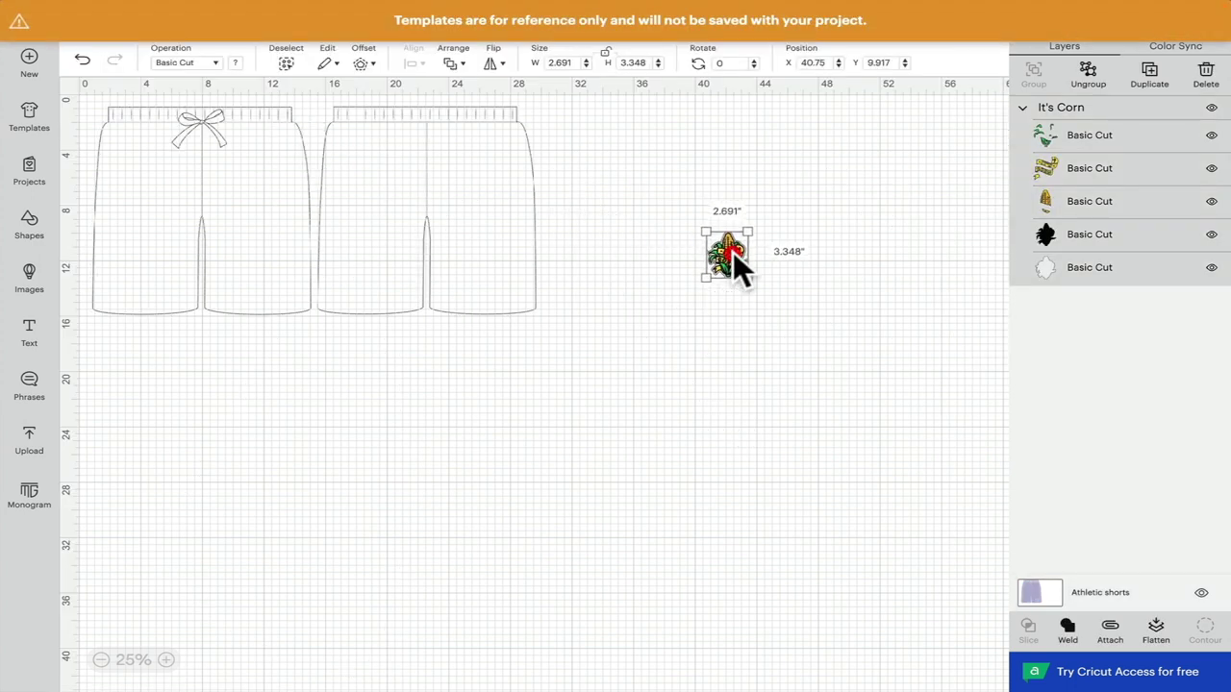